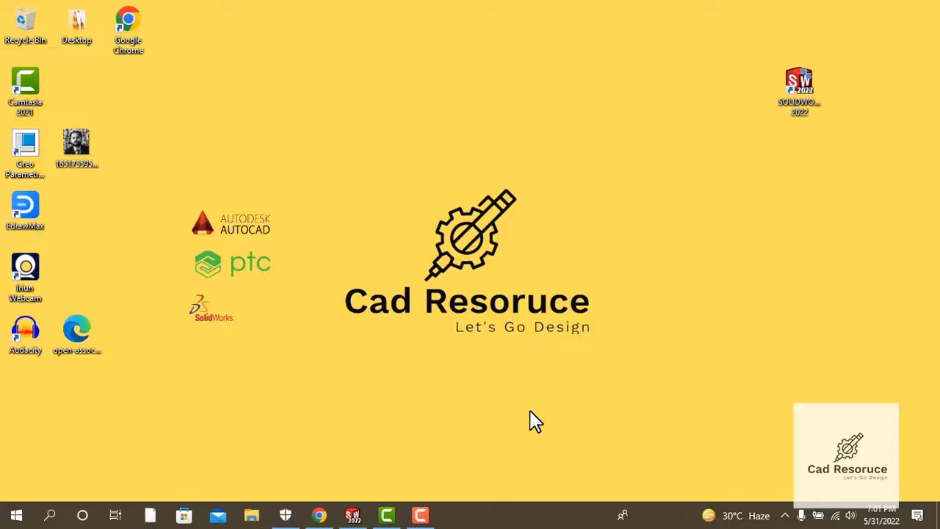
Switch to SOLIDWORKS and create a new Part document
left_click(360, 519)
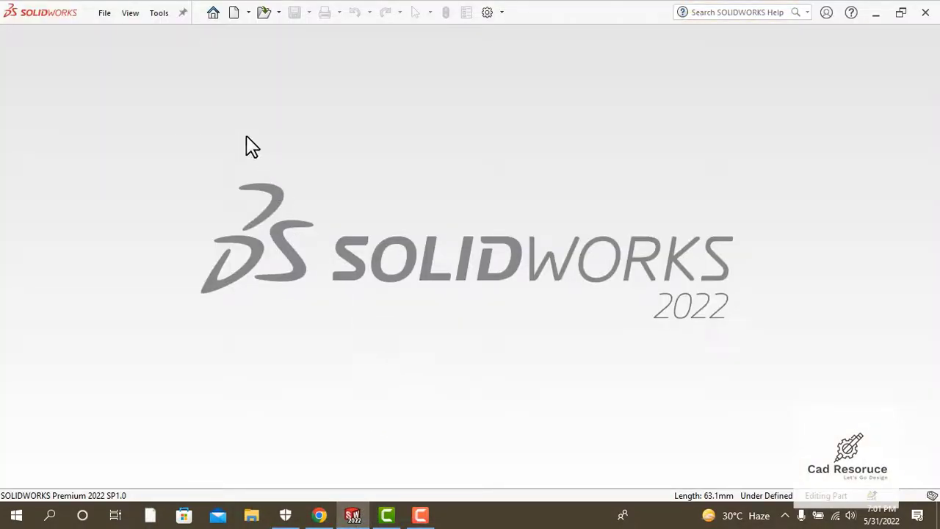
left_click(233, 12)
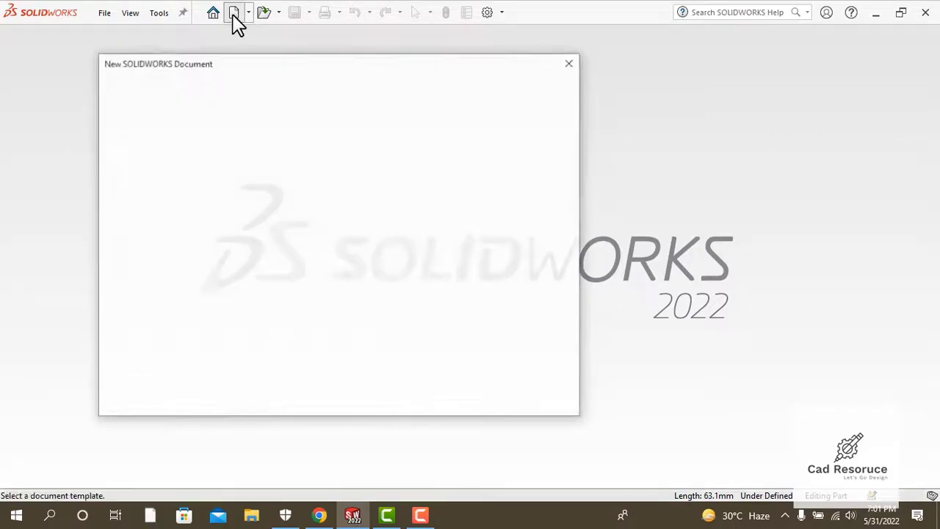
left_click(132, 116)
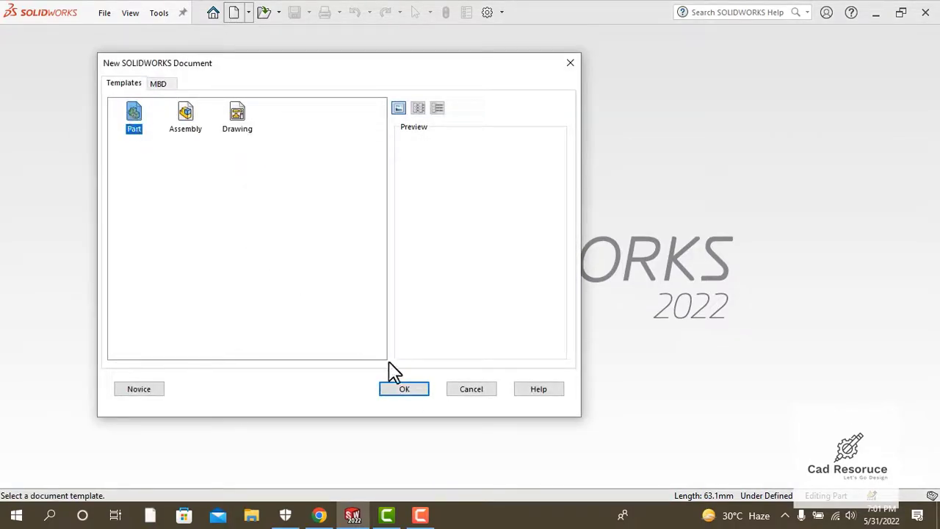
left_click(413, 389)
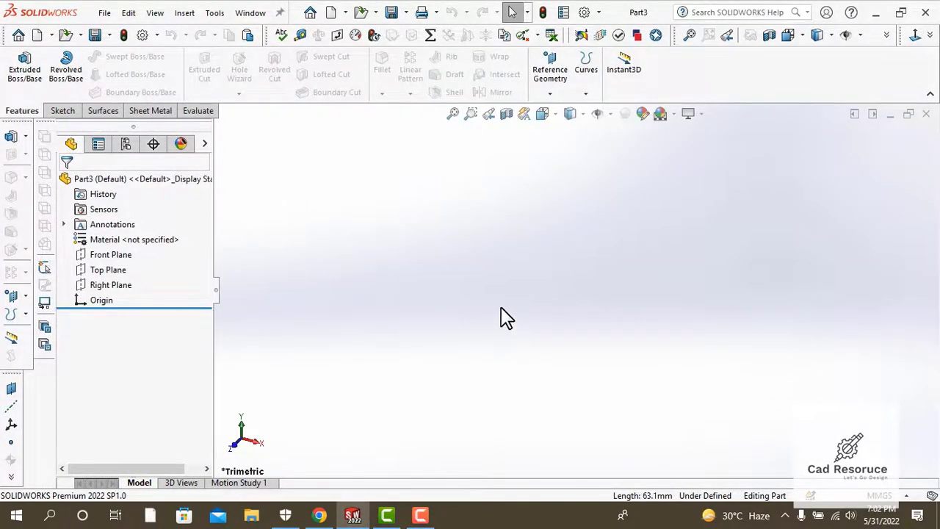
Start a sketch on the Front Plane and orient the view to look at it from the back
left_click(62, 111)
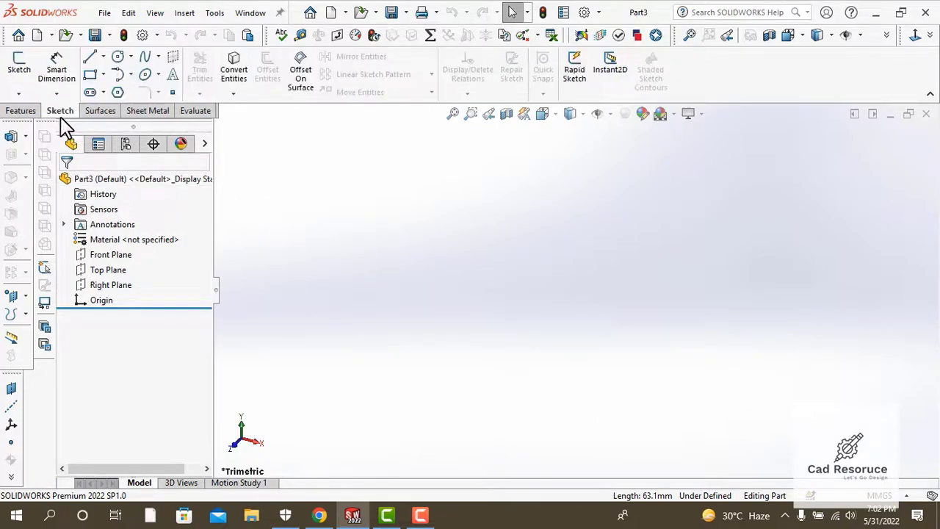
left_click(23, 64)
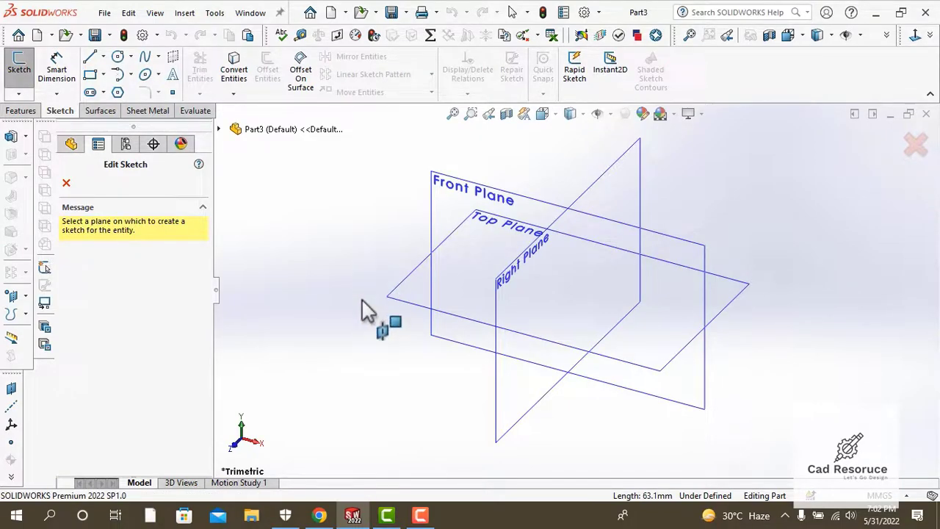
left_click(515, 194)
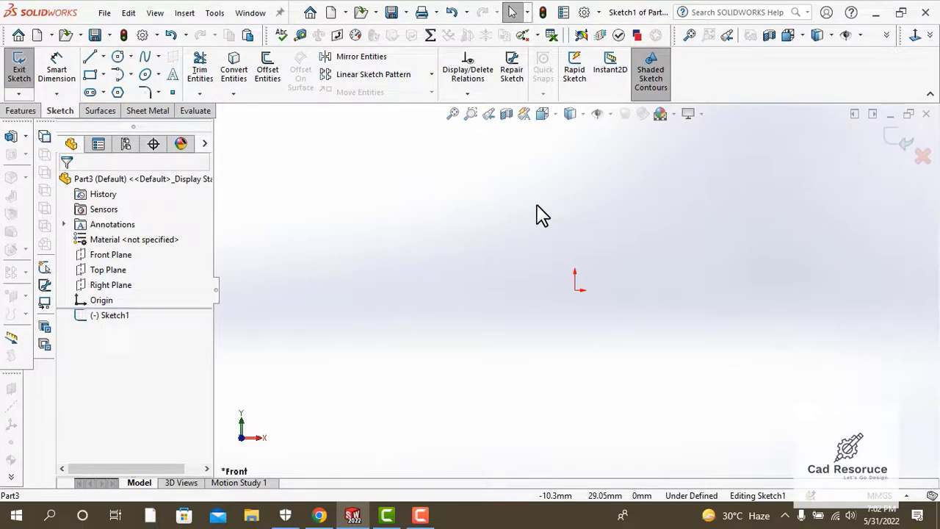
key("space")
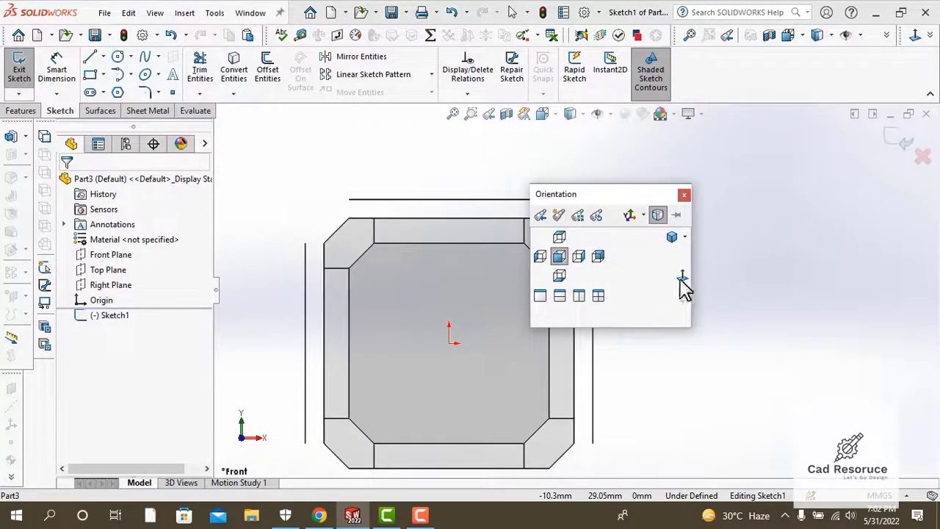
key("ctrl+2")
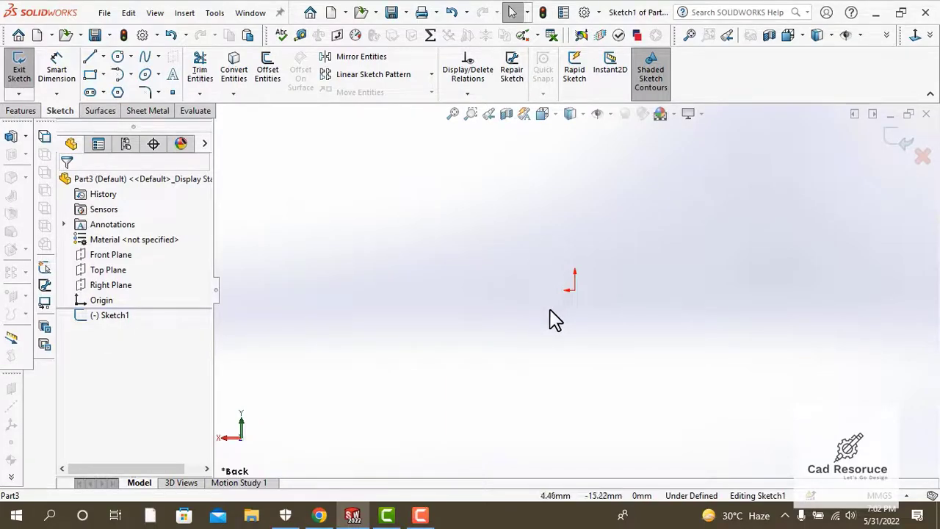
Sketch three separate lines from the origin in a Y shape: about 64 mm to the upper right, one to the upper left, one nearly straight down
left_click(91, 58)
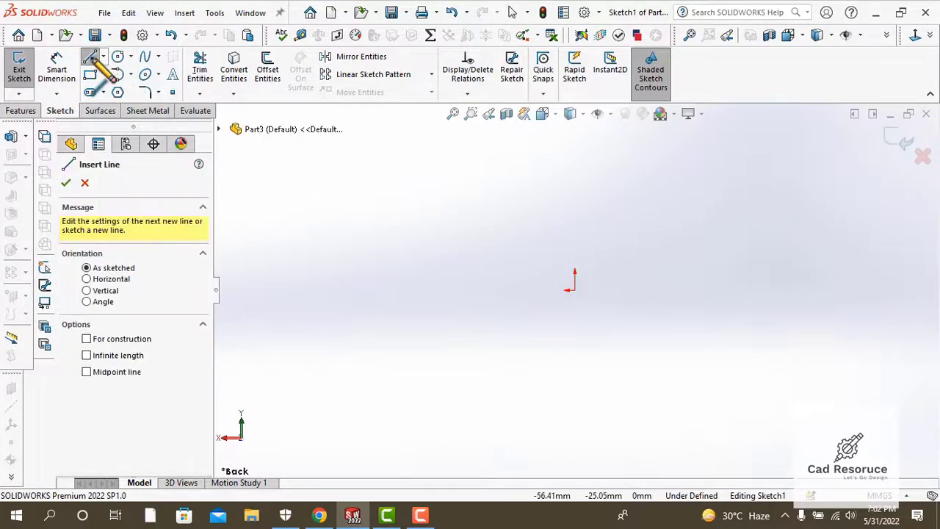
left_click(574, 290)
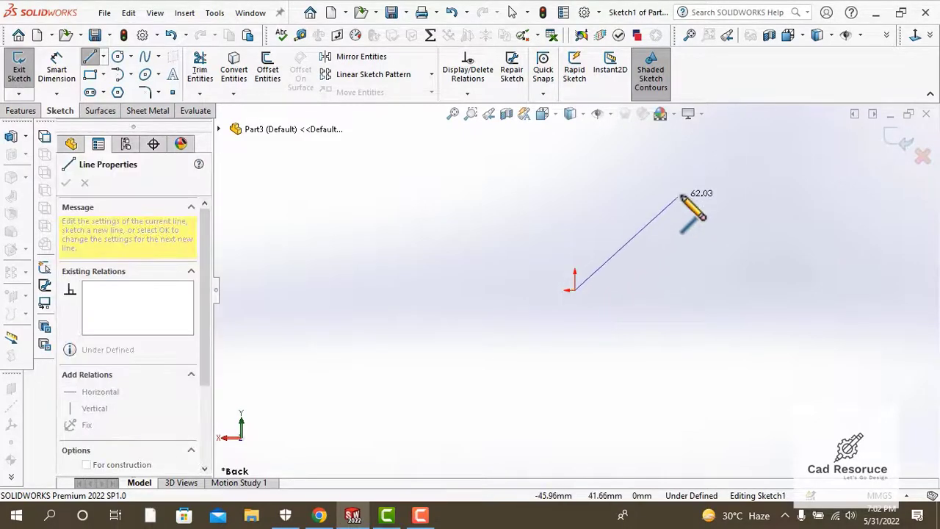
left_click(681, 195)
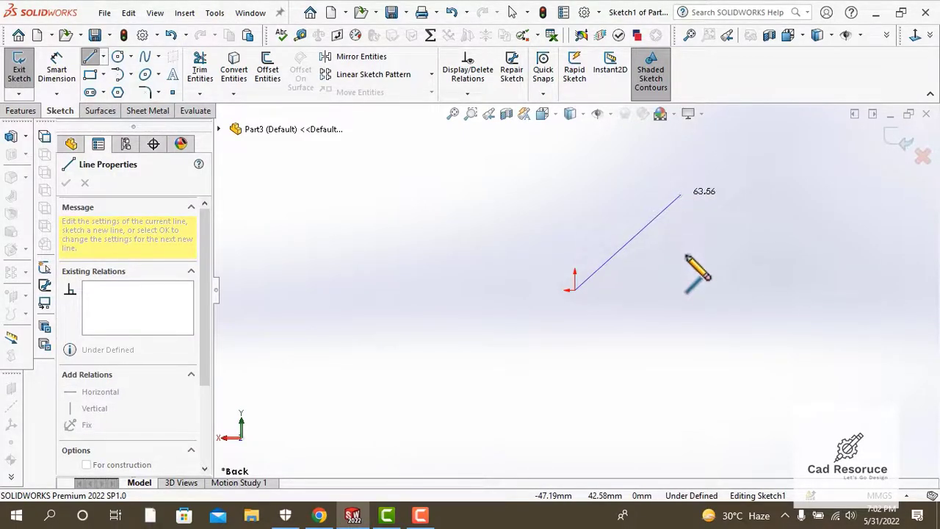
key("Escape")
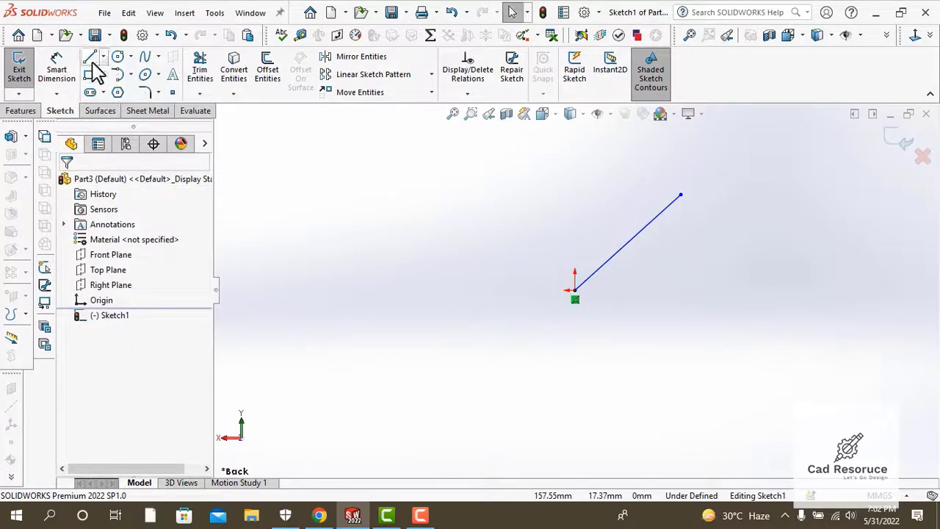
left_click(89, 57)
left_click(574, 290)
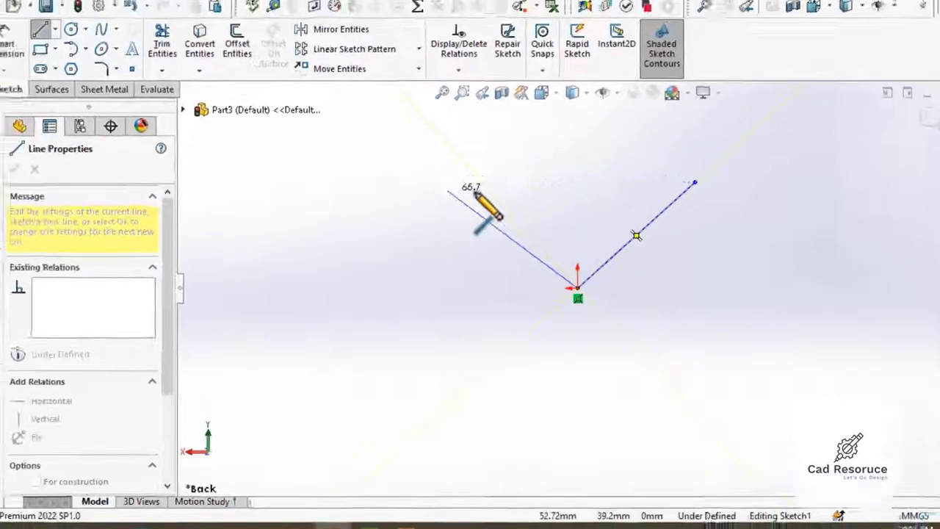
left_click(445, 192)
key("Escape")
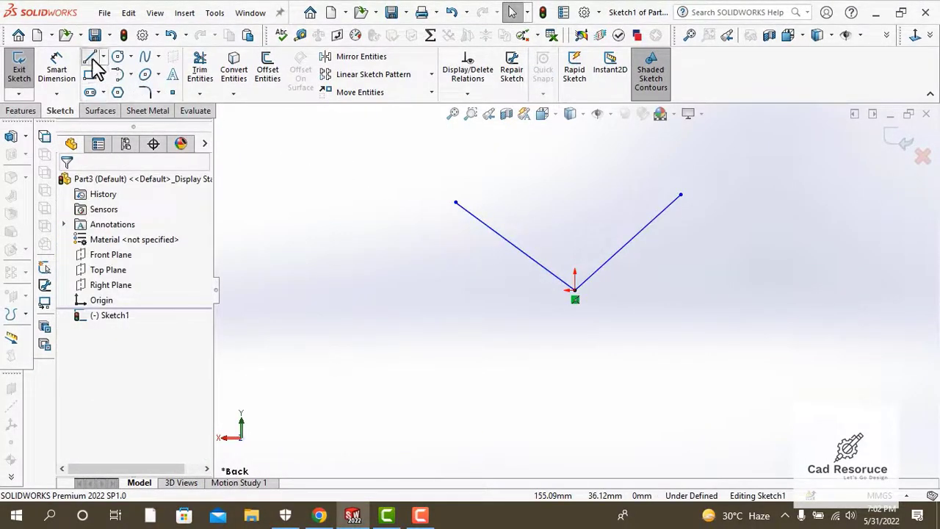
left_click(90, 57)
left_click(574, 297)
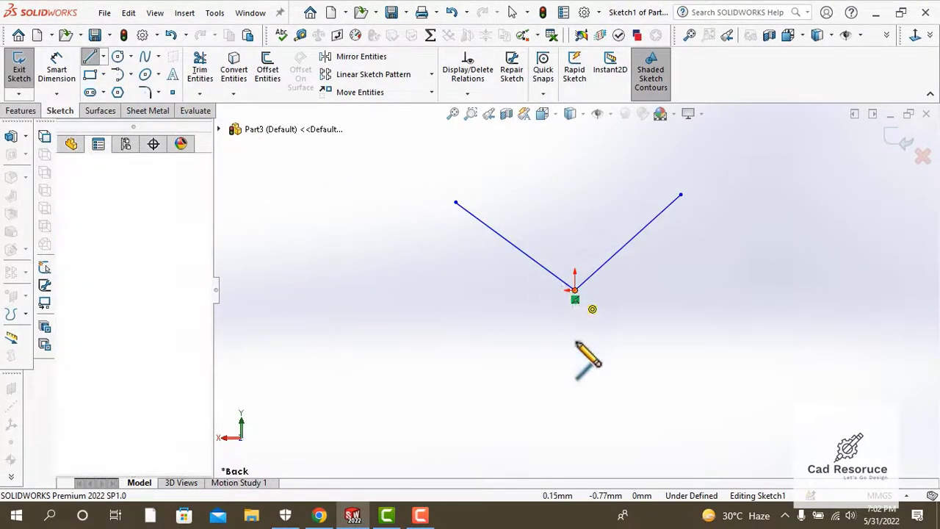
left_click(580, 407)
key("Escape")
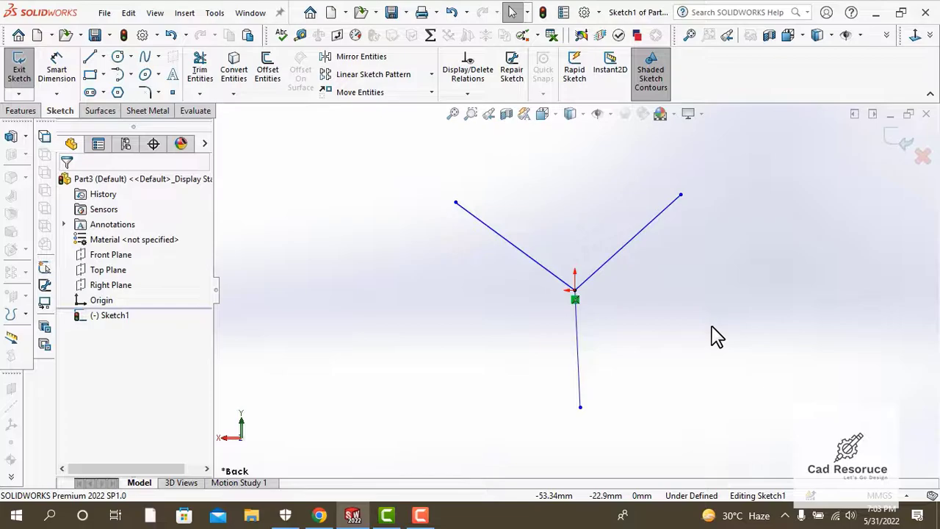
Try to dimension the upper-right line as 15 mm between the origin and its outer endpoint
left_click(61, 66)
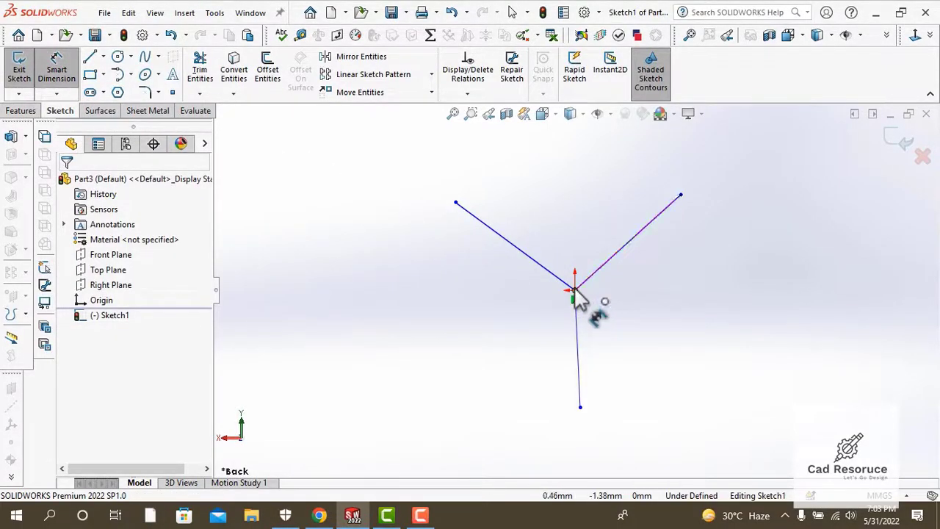
left_click(575, 290)
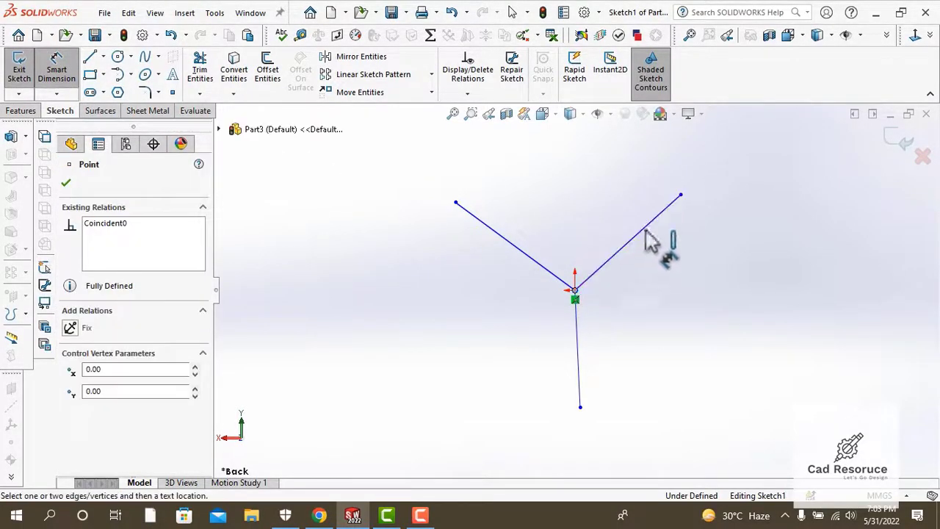
left_click(681, 195)
left_click(669, 273)
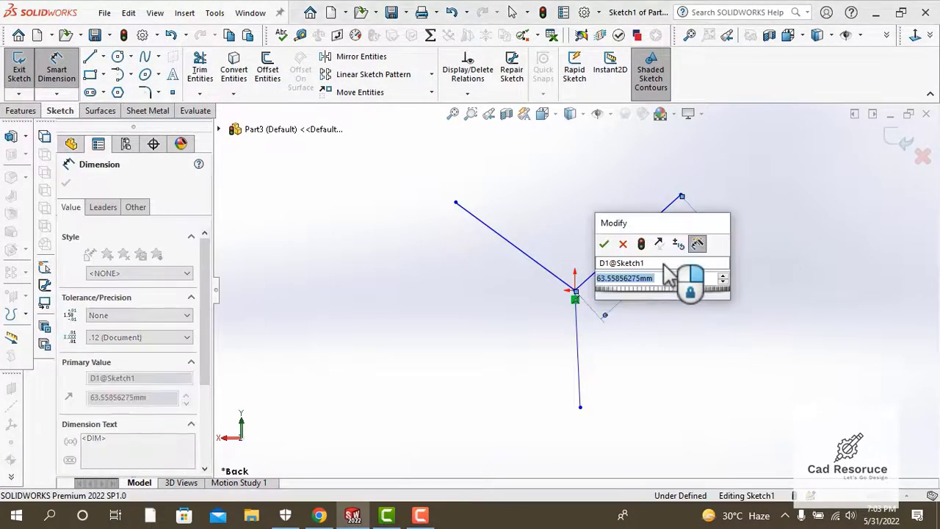
type("15")
key("Return")
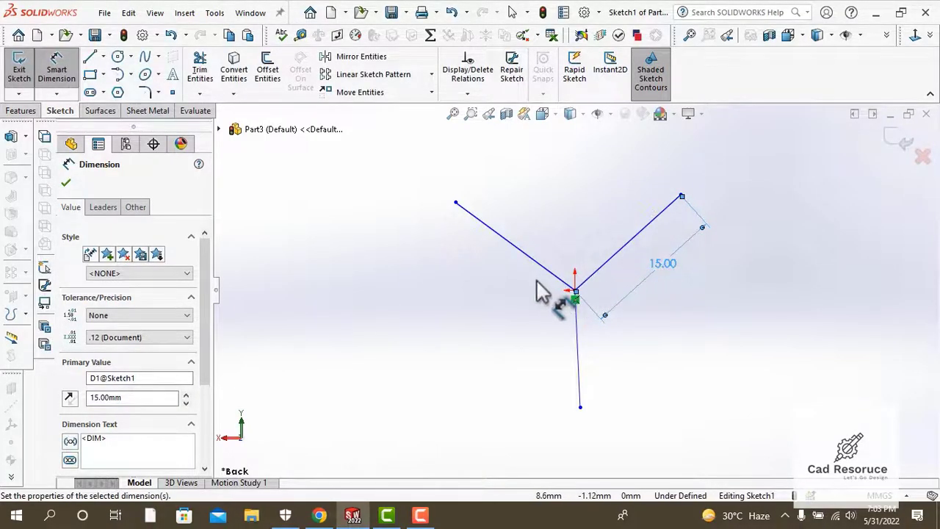
key("Escape")
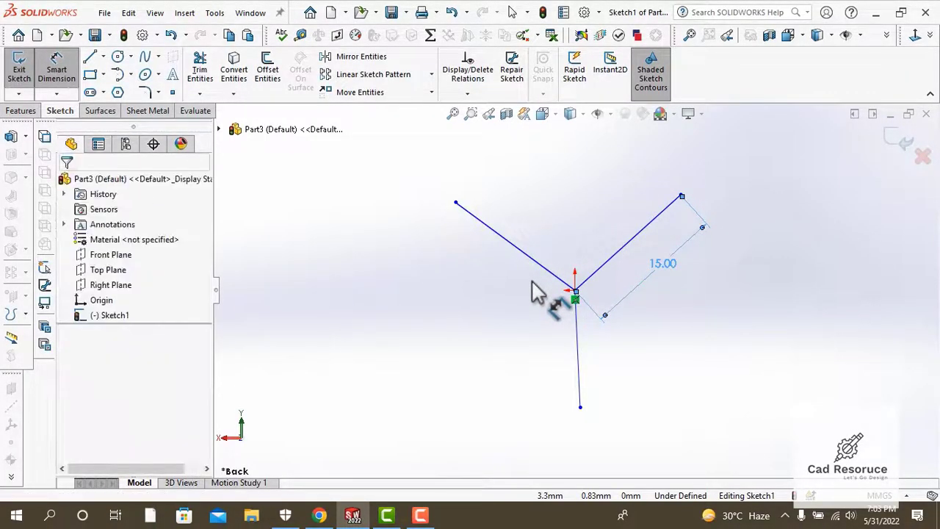
key("ctrl+z")
key("ctrl+z")
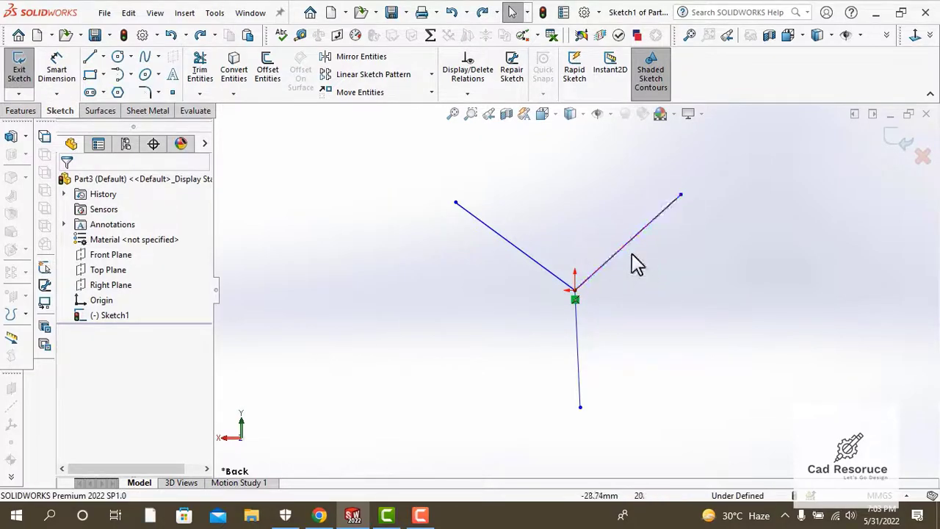
Dimension the upper-right line directly and set its length to 15 mm
left_click(71, 73)
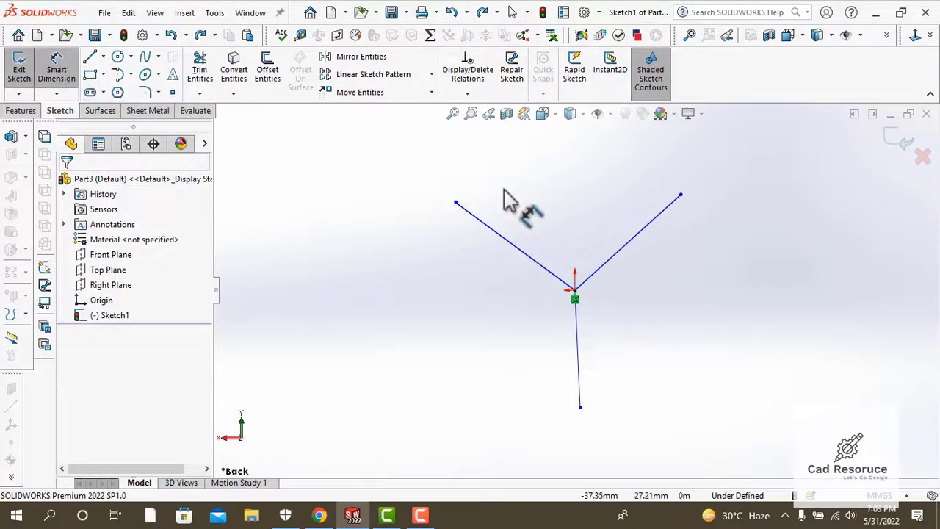
left_click(646, 229)
left_click(670, 282)
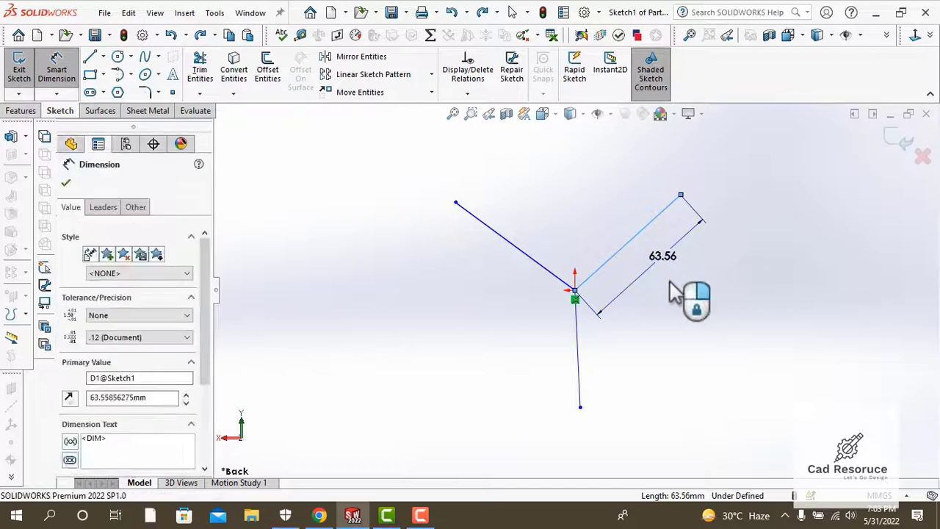
type("15")
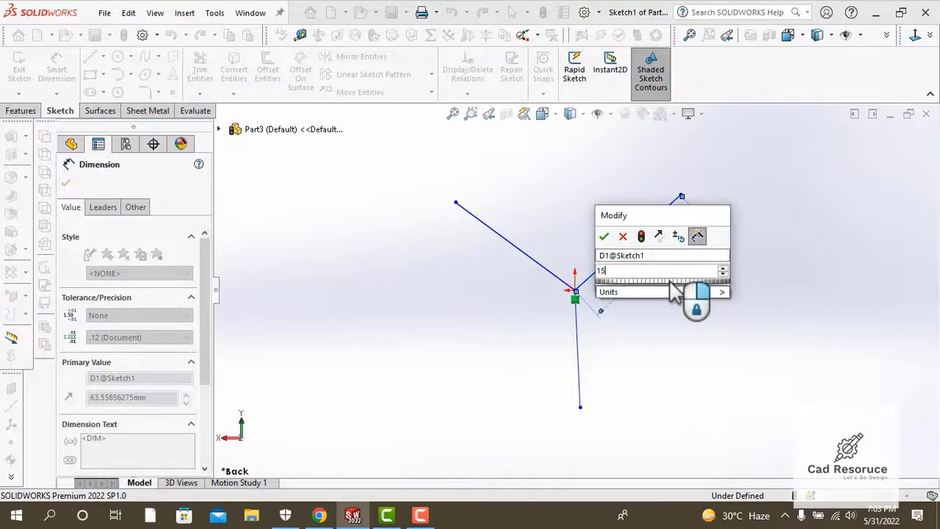
key("Return")
key("Escape")
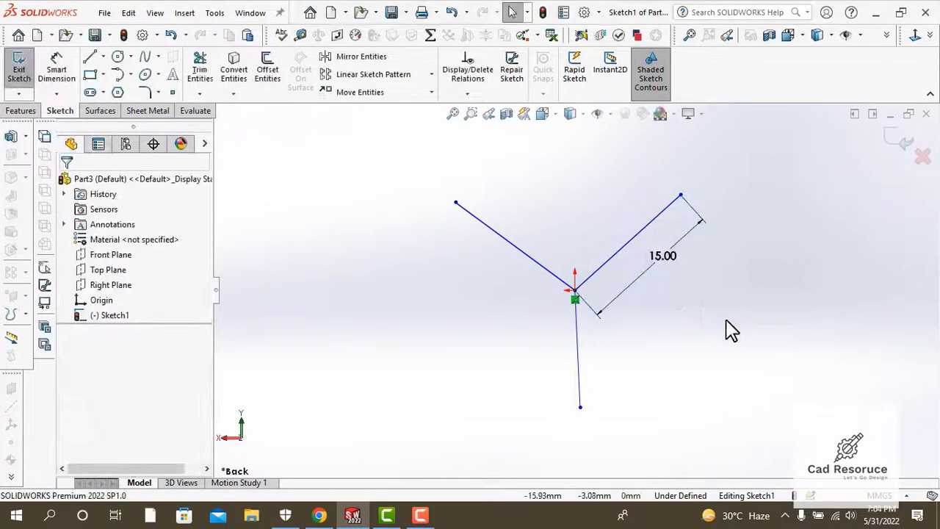
Apply an Equal relation to all three lines of the Y-shaped sketch
left_click(667, 236)
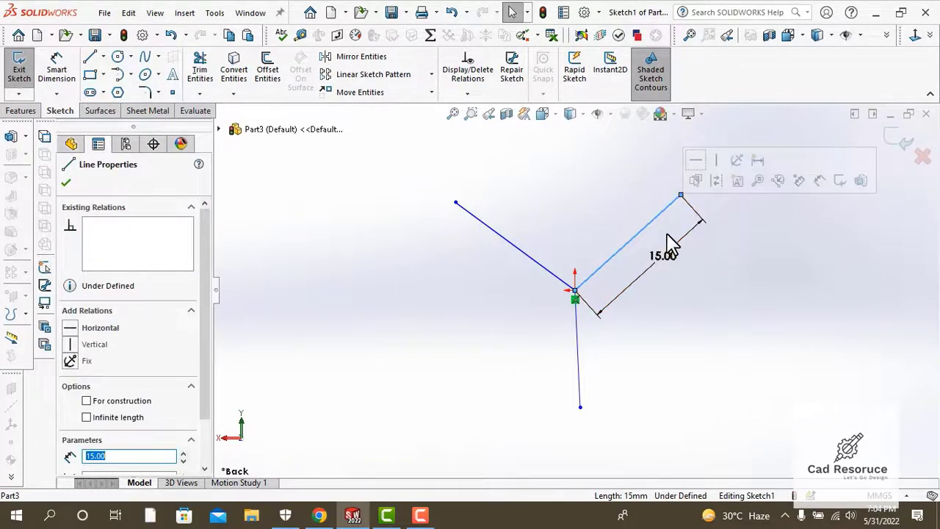
left_click(507, 245, "ctrl")
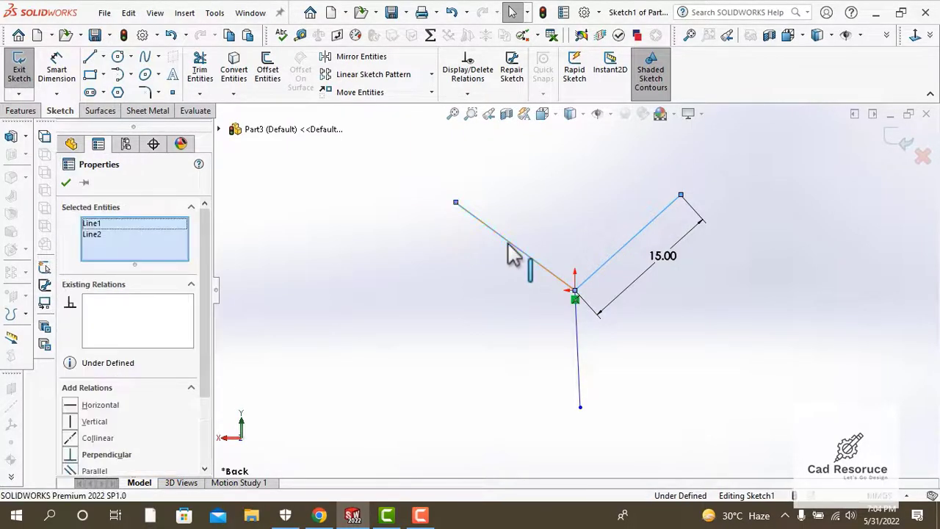
left_click(580, 367, "ctrl")
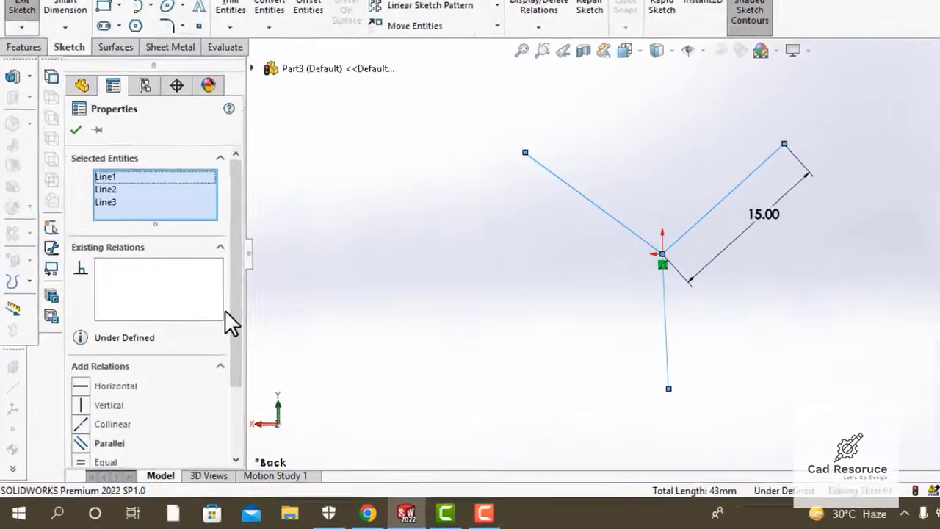
scroll(193, 345, "down", 3)
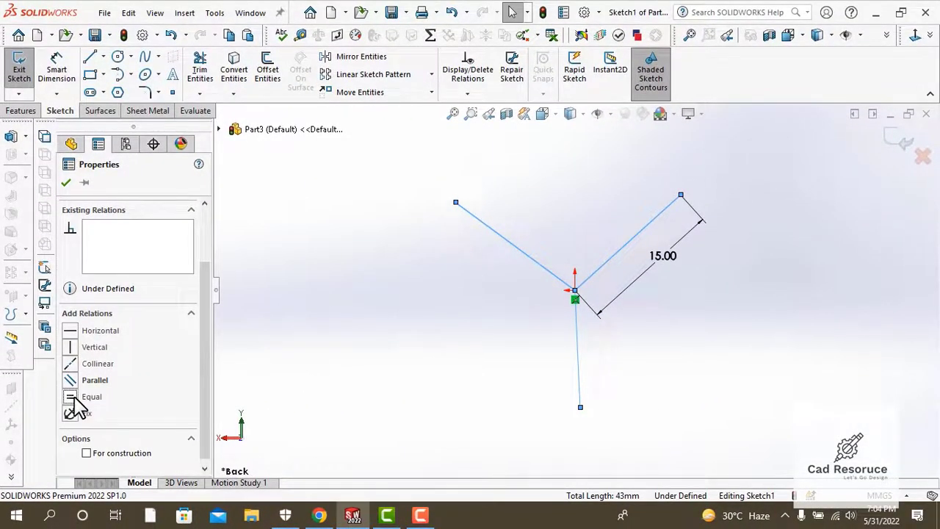
left_click(73, 398)
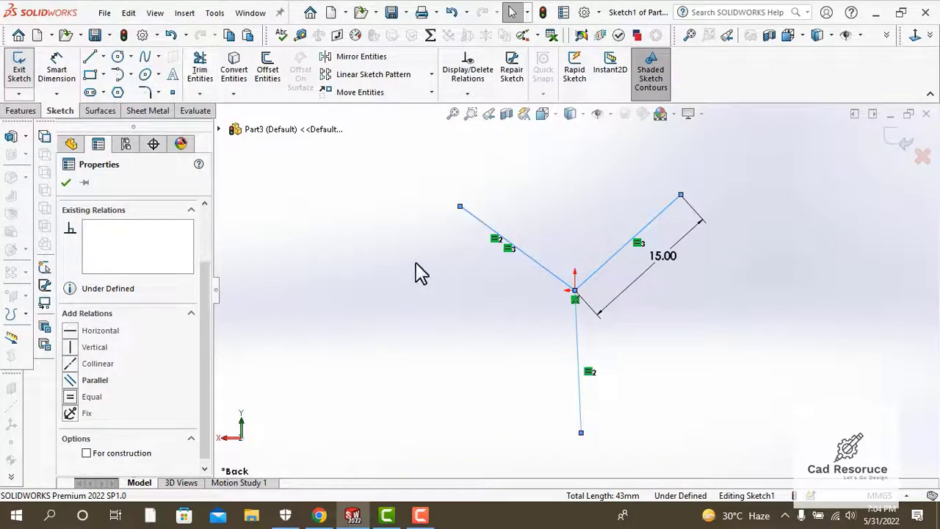
left_click(59, 68)
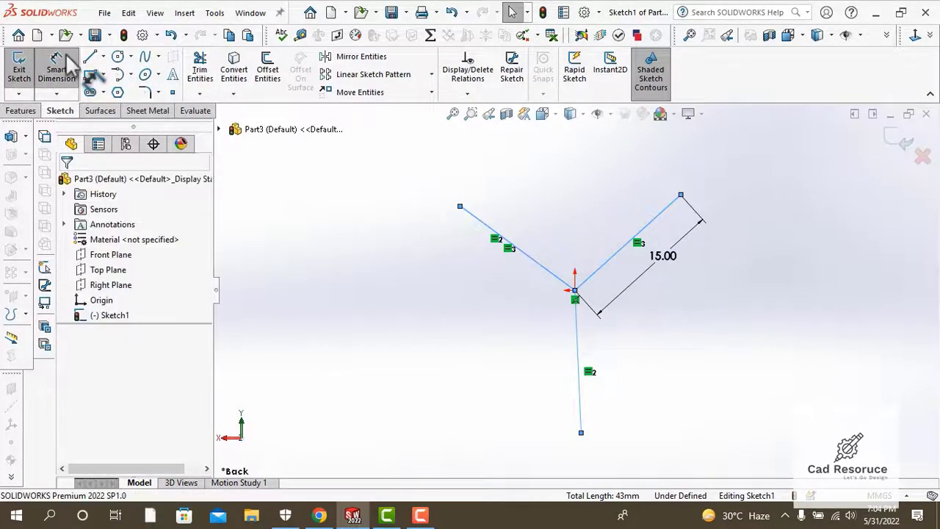
left_click(541, 267)
left_click(493, 300)
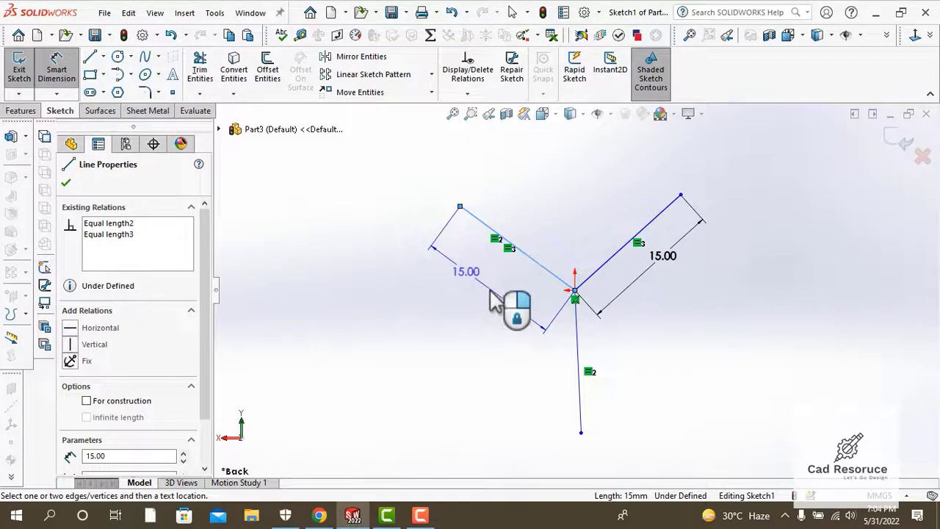
key("Escape")
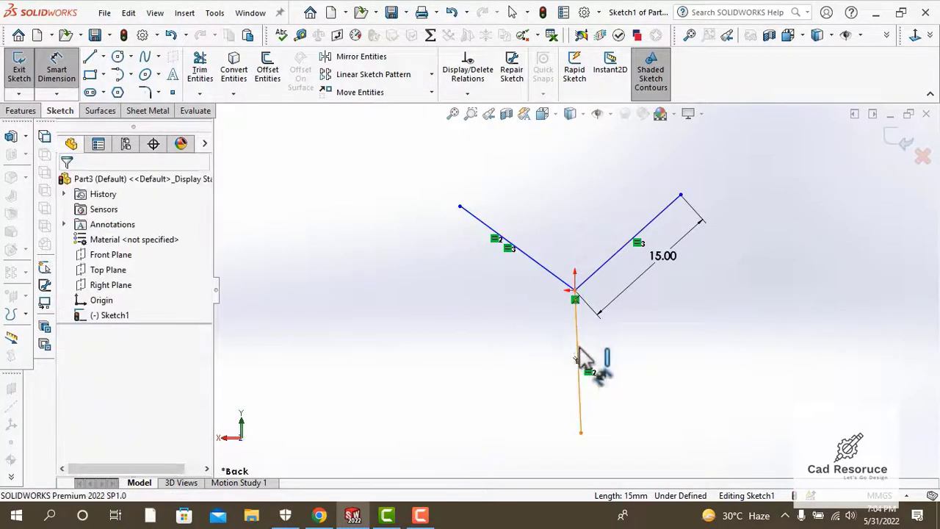
Sketch a circle about 7.94 mm in diameter centred on the midpoint of the upper-left line
left_click(581, 358)
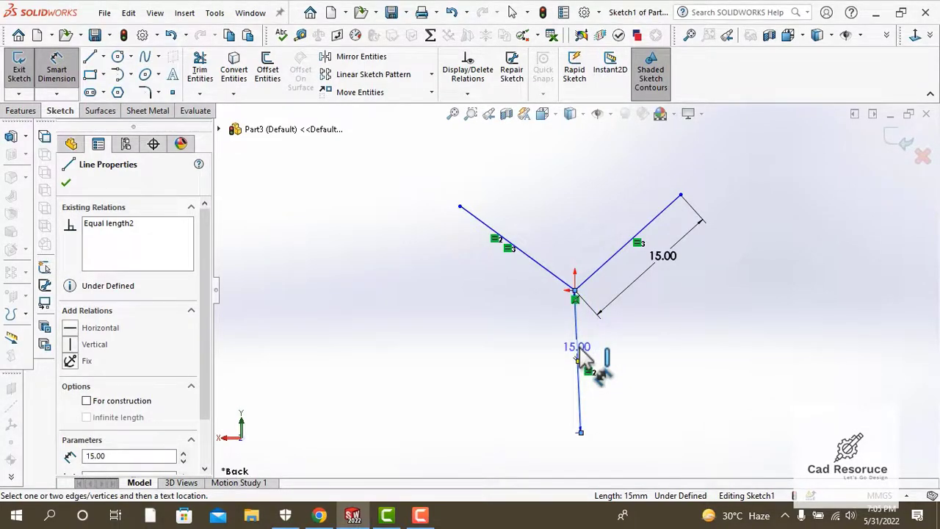
key("Escape")
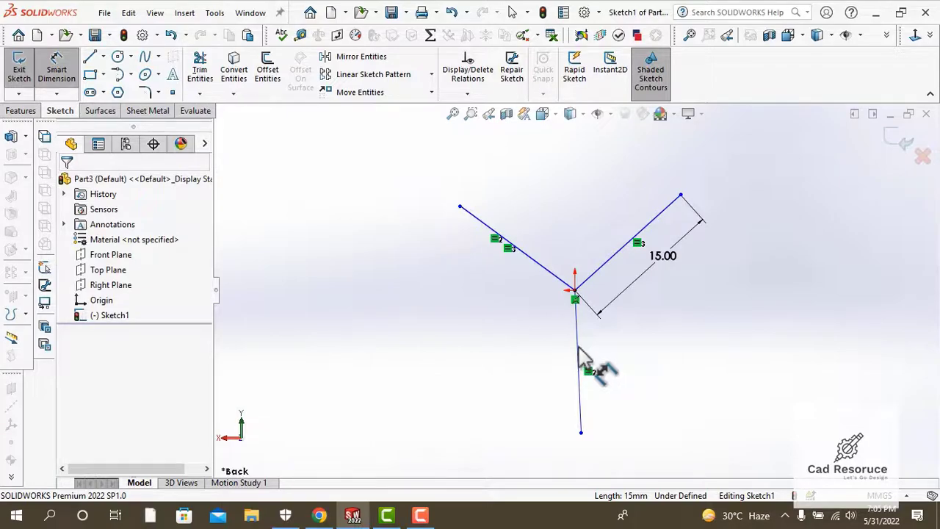
left_click(118, 58)
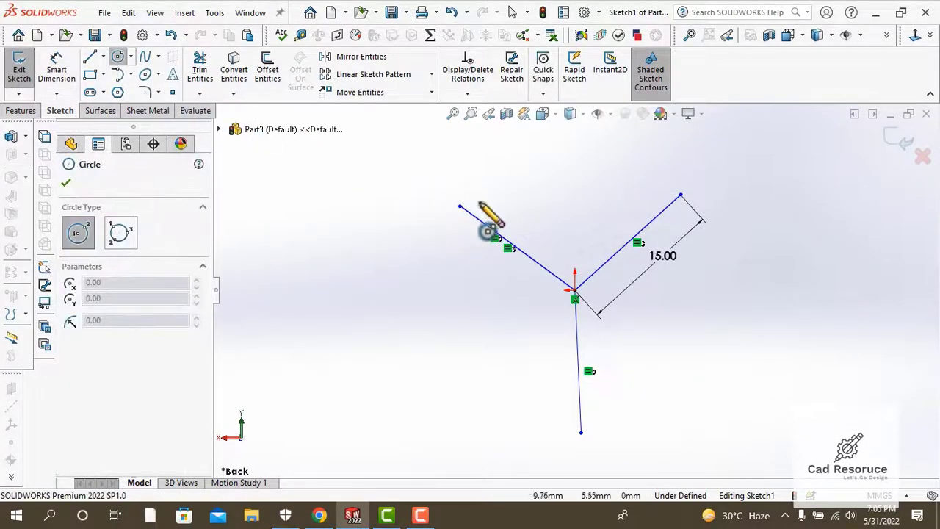
left_click(517, 248)
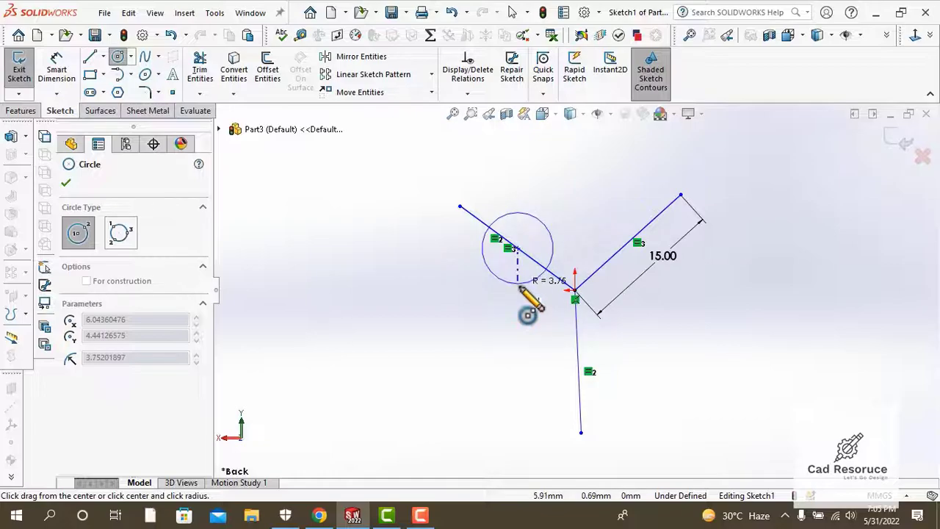
left_click(521, 288)
key("Escape")
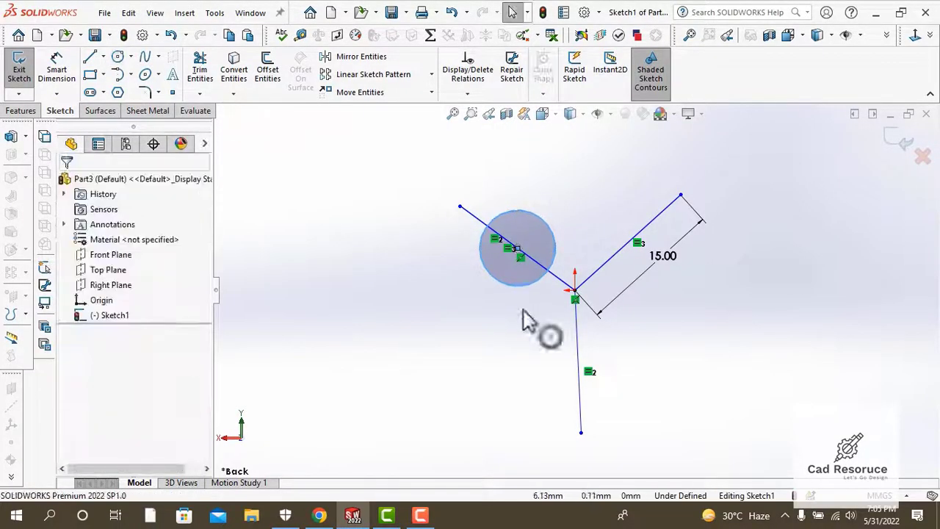
Dimension the diameter of the circle on the upper-left line as 6 mm
left_click(59, 69)
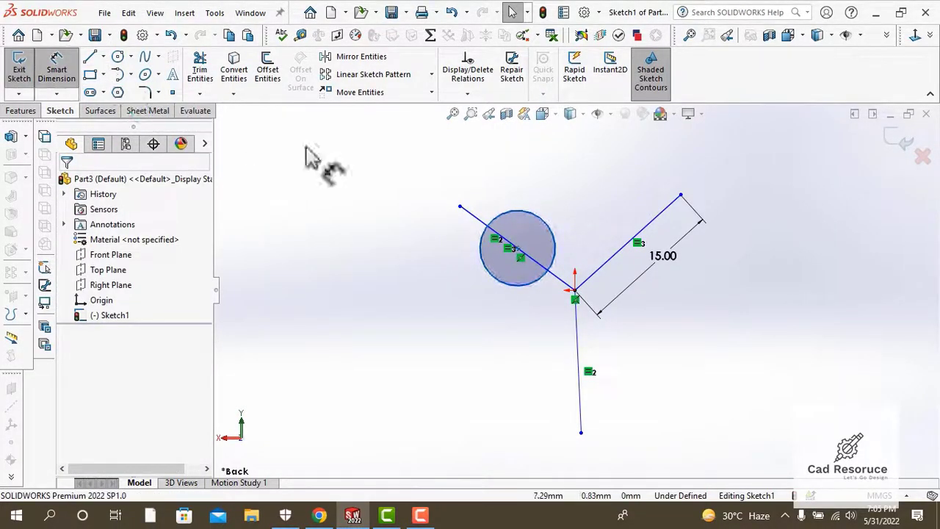
left_click(544, 227)
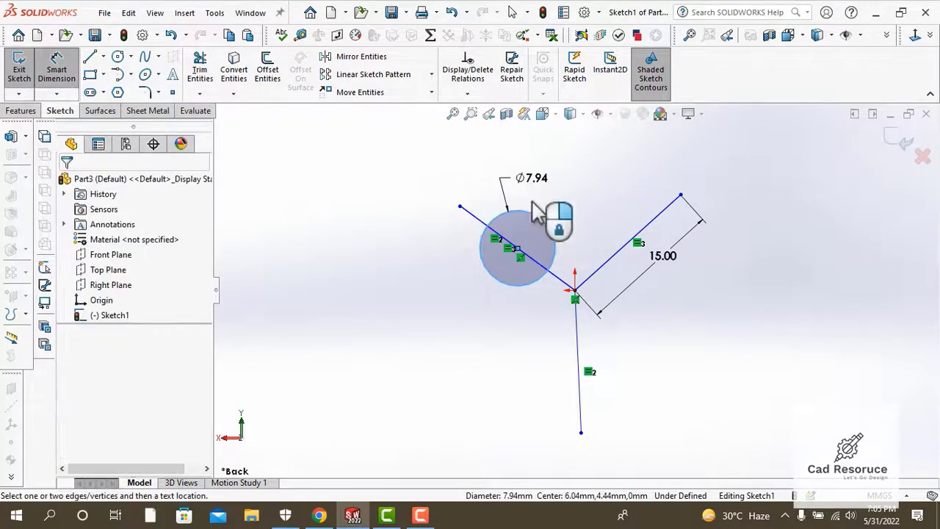
left_click(540, 213)
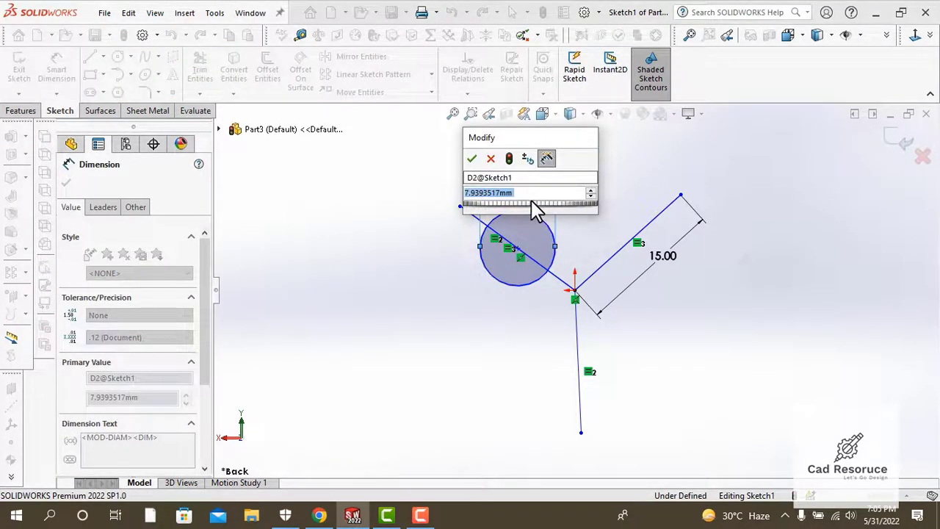
type("6")
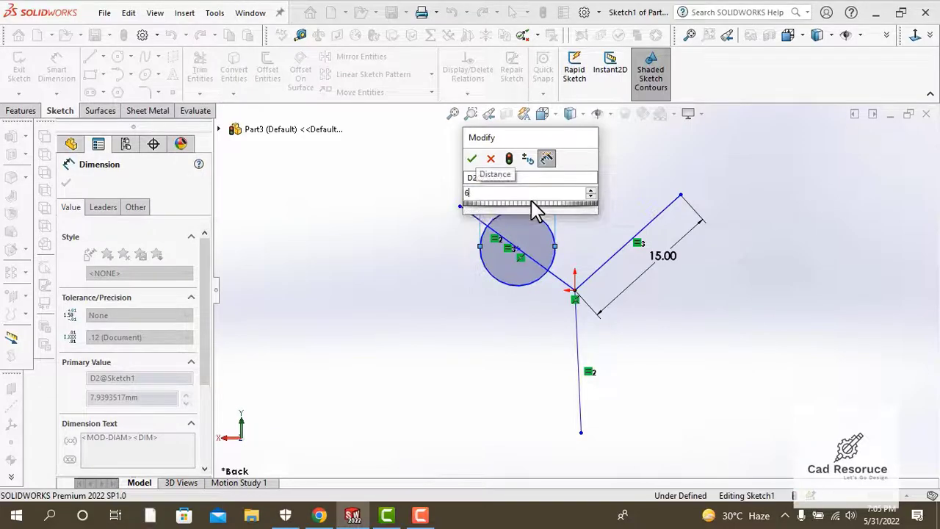
key("Return")
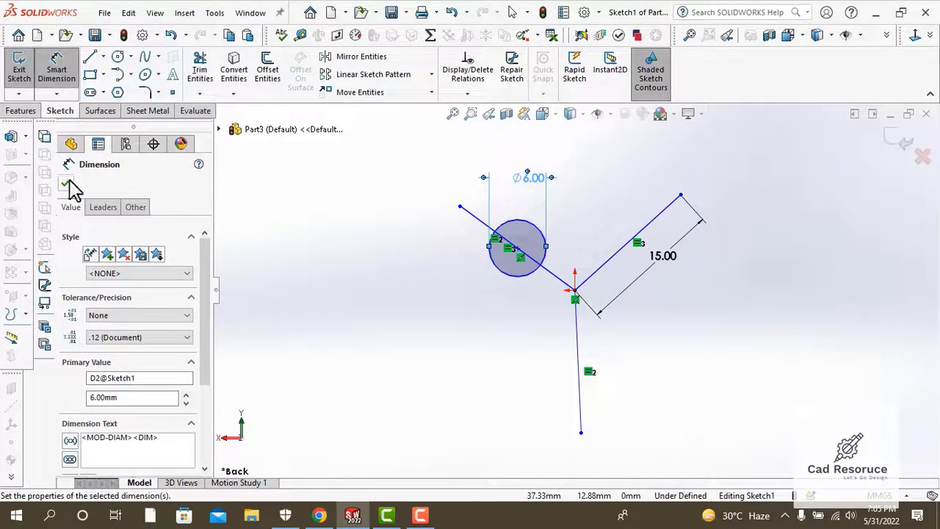
left_click(66, 183)
Sketch circles centred on the midpoints of the upper-right and lower lines, with radii of about 5.3 mm and 3.6 mm
left_click(118, 57)
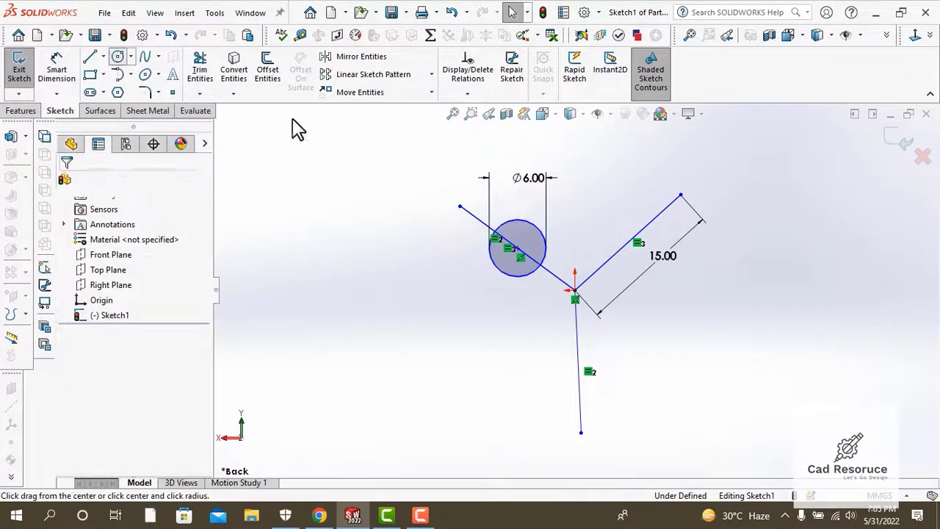
left_click(627, 243)
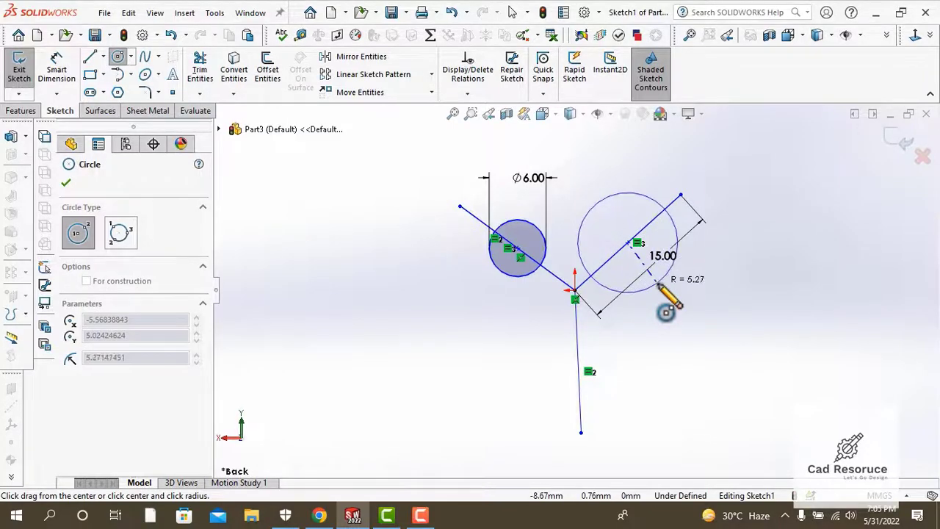
left_click(658, 288)
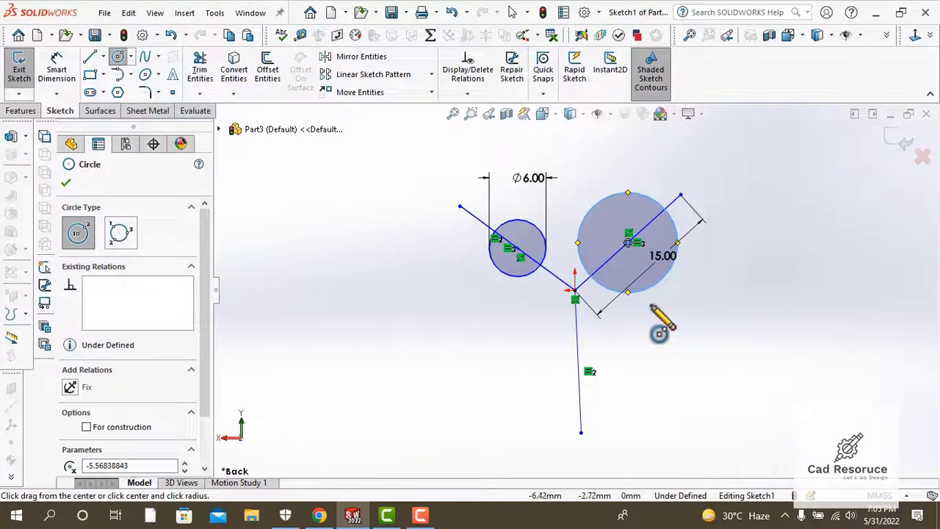
left_click(577, 361)
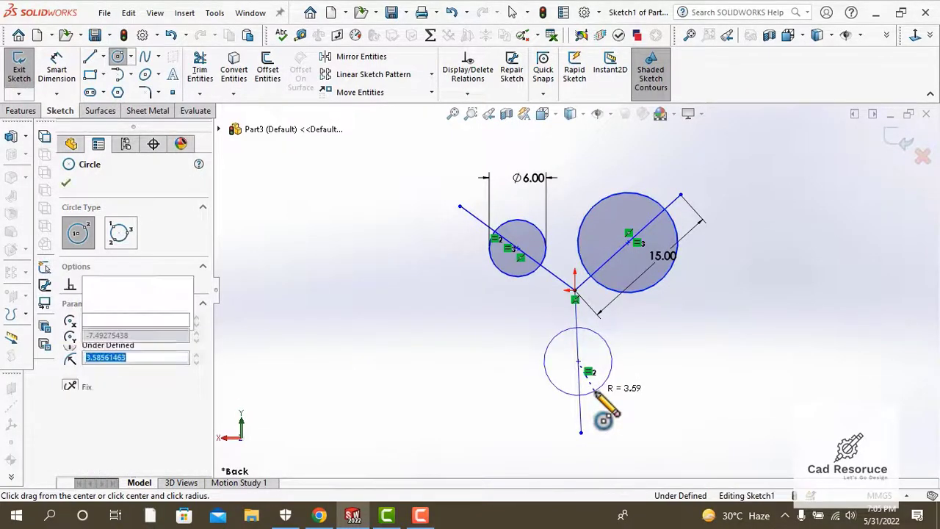
left_click(598, 394)
key("Escape")
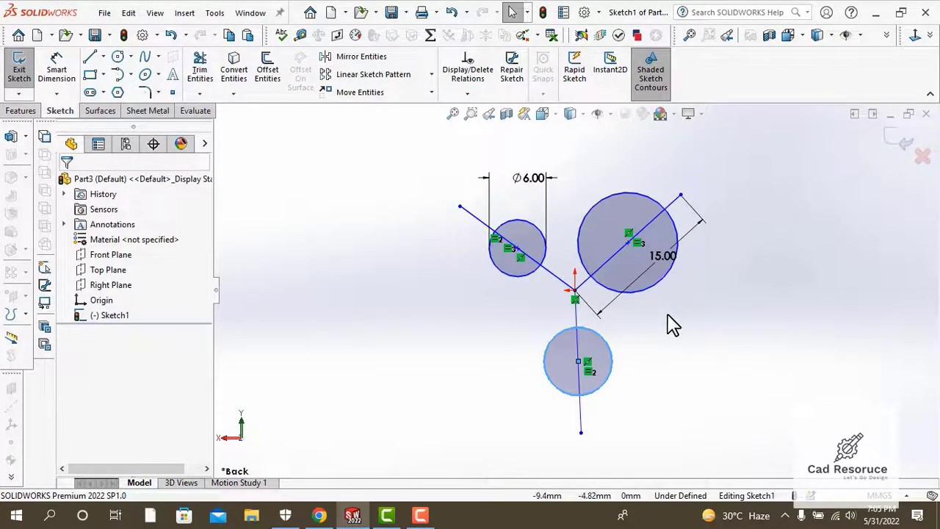
Apply an Equal relation to the three circles on the Y-shaped lines
left_click(536, 236)
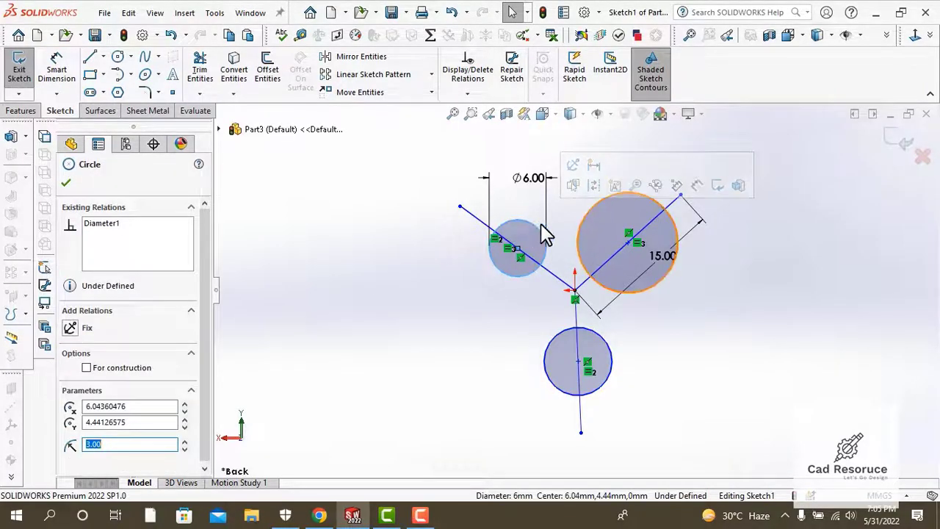
left_click(596, 222)
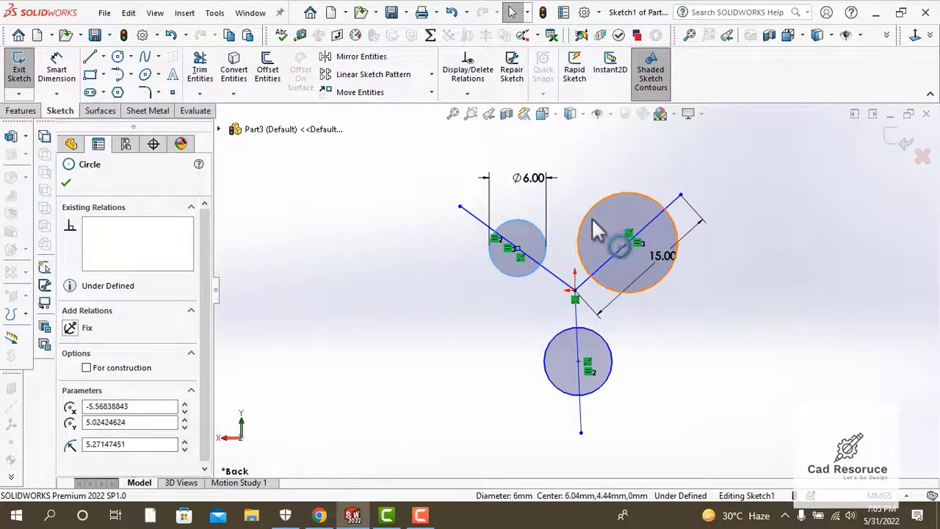
left_click(608, 346, "ctrl")
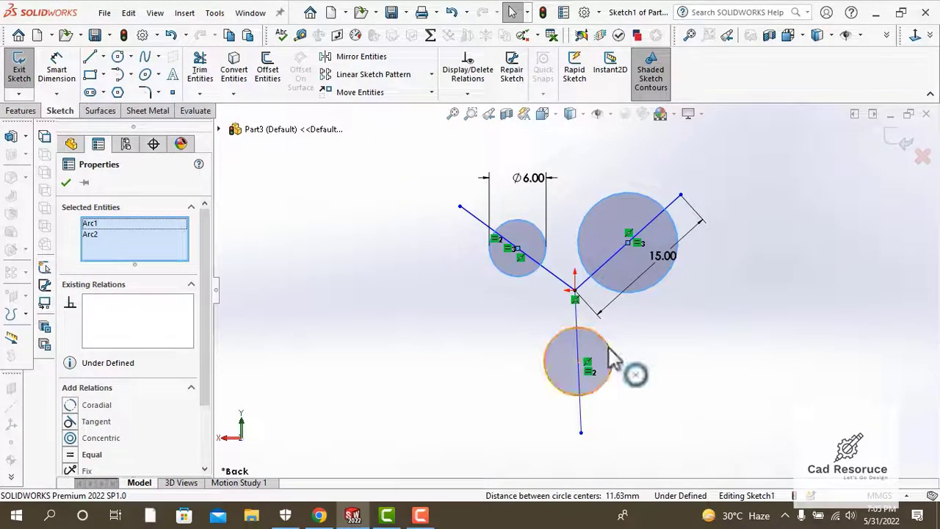
left_click(610, 359, "ctrl")
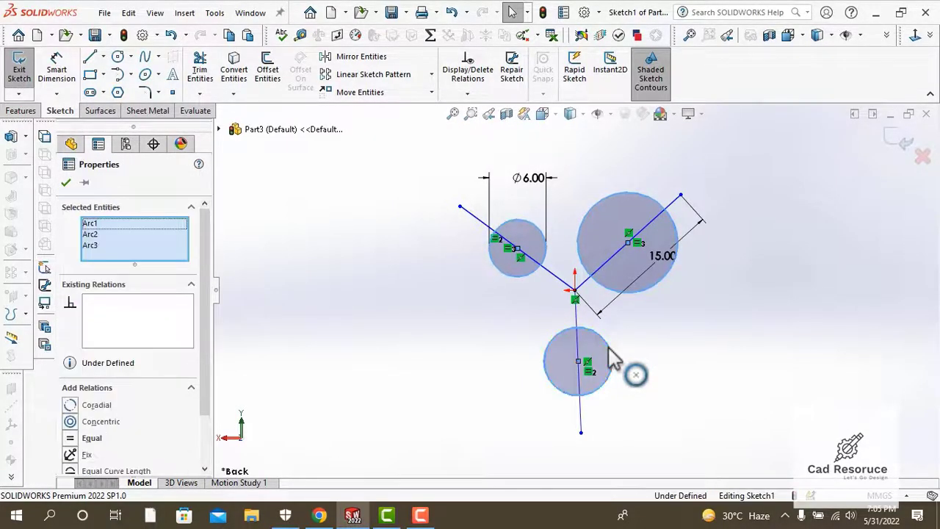
left_click(70, 441)
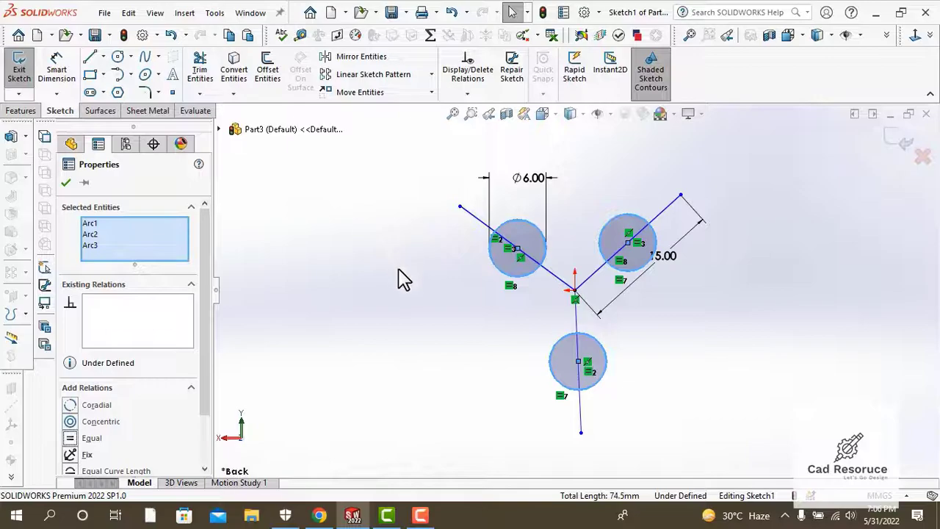
left_click(404, 286)
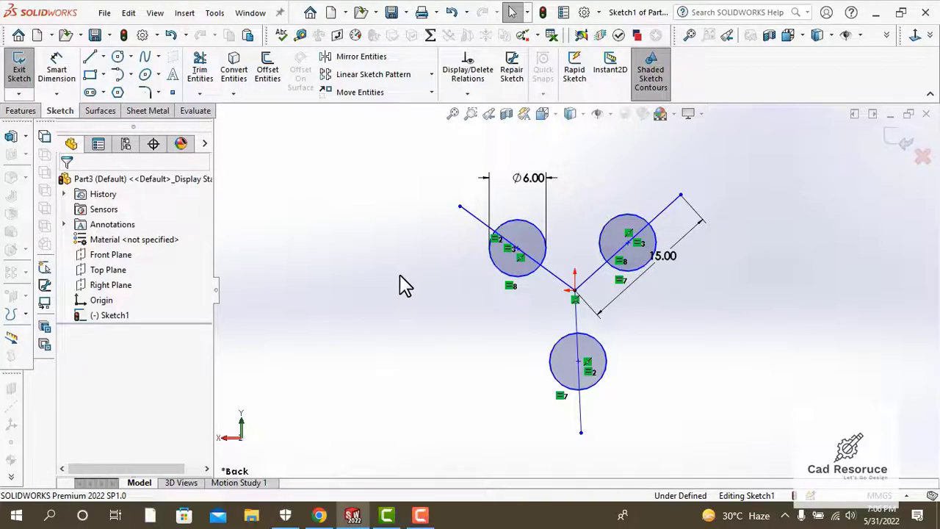
Dimension the angle between the upper-left and upper-right lines as 120 degrees
left_click(57, 68)
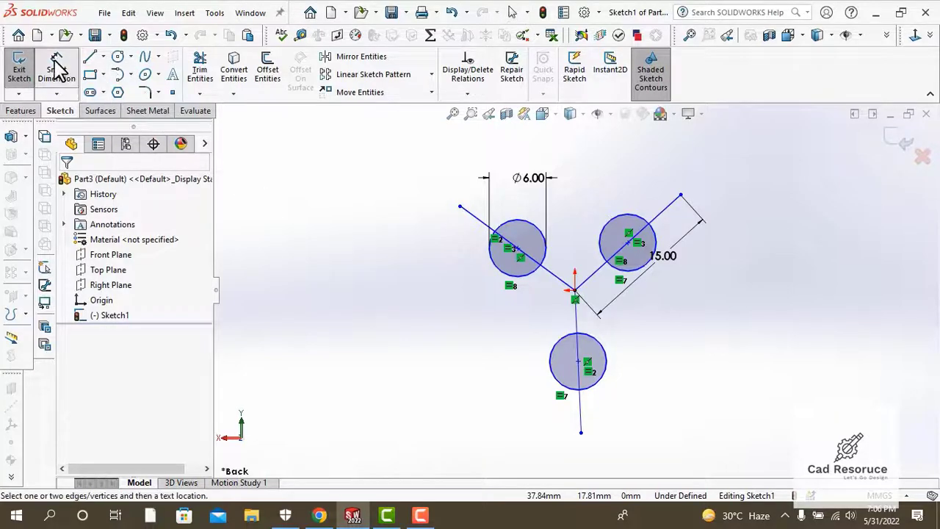
left_click(562, 282)
left_click(602, 268)
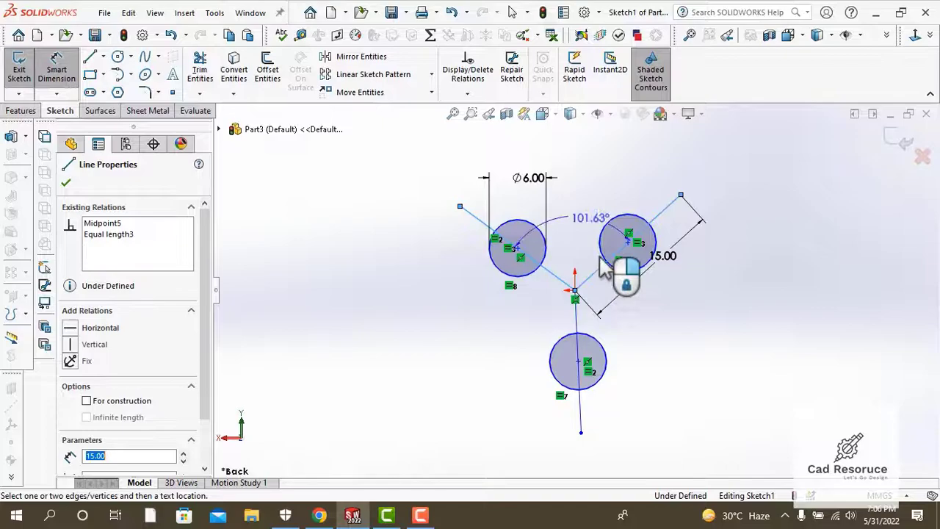
left_click(607, 213)
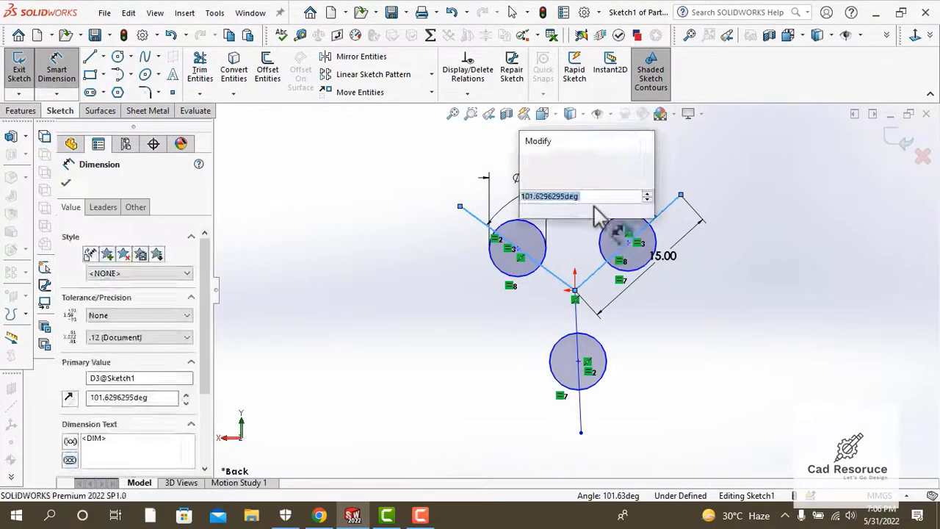
type("120")
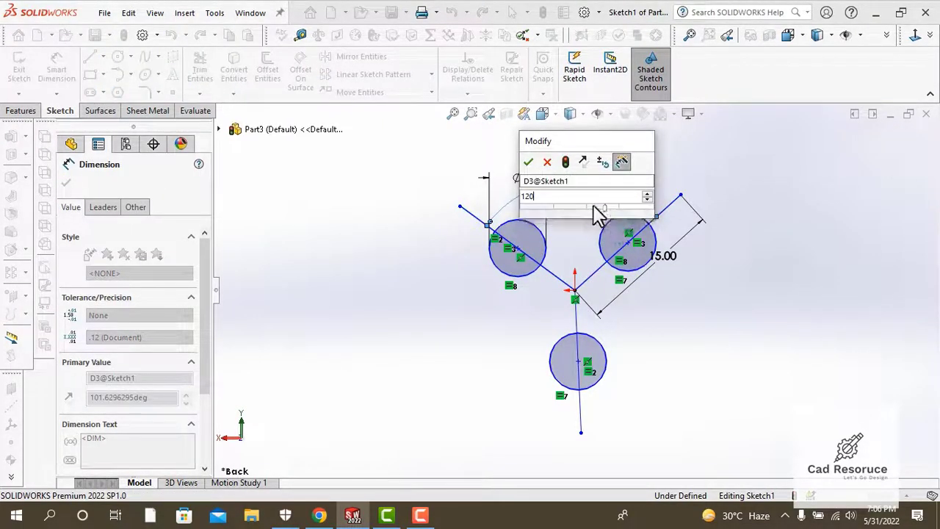
key("Return")
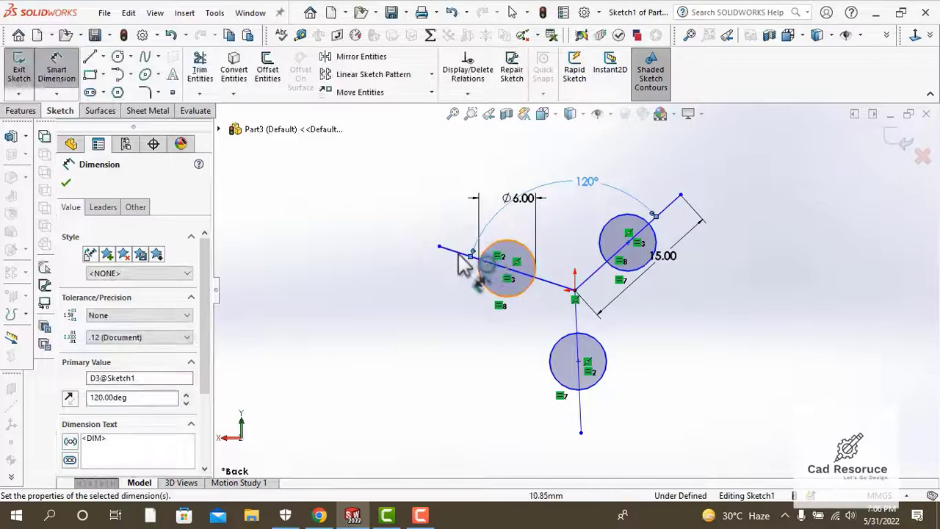
Dimension the angle between the upper-left line and the lower line as 120 degrees
left_click(461, 255)
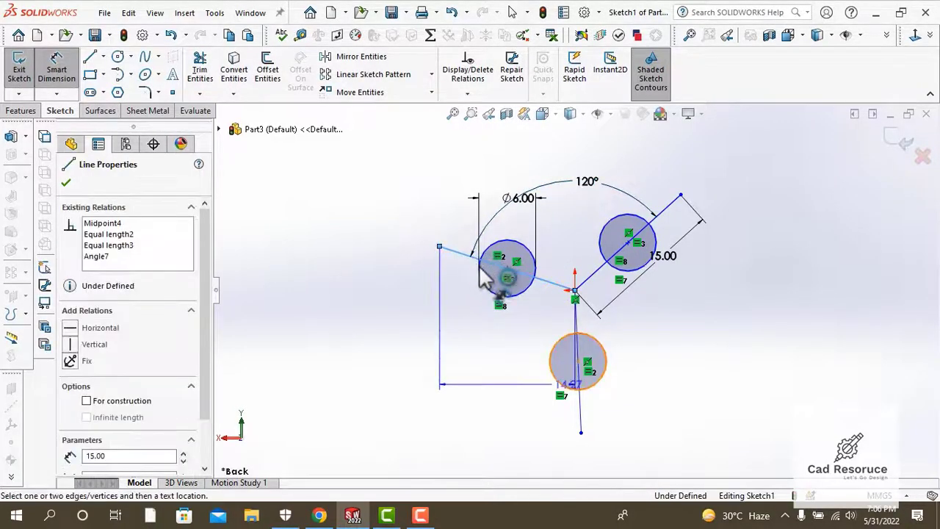
left_click(579, 329)
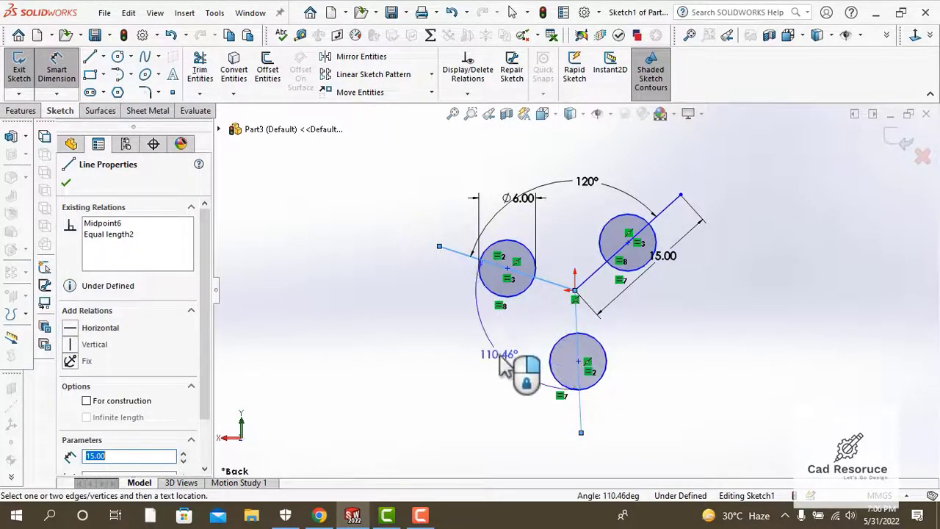
left_click(505, 391)
type("12")
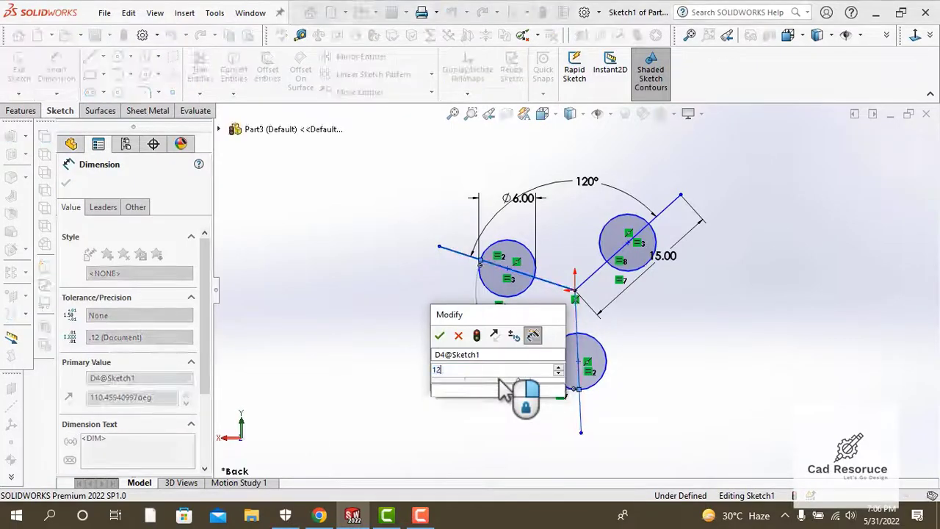
type("0")
key("Return")
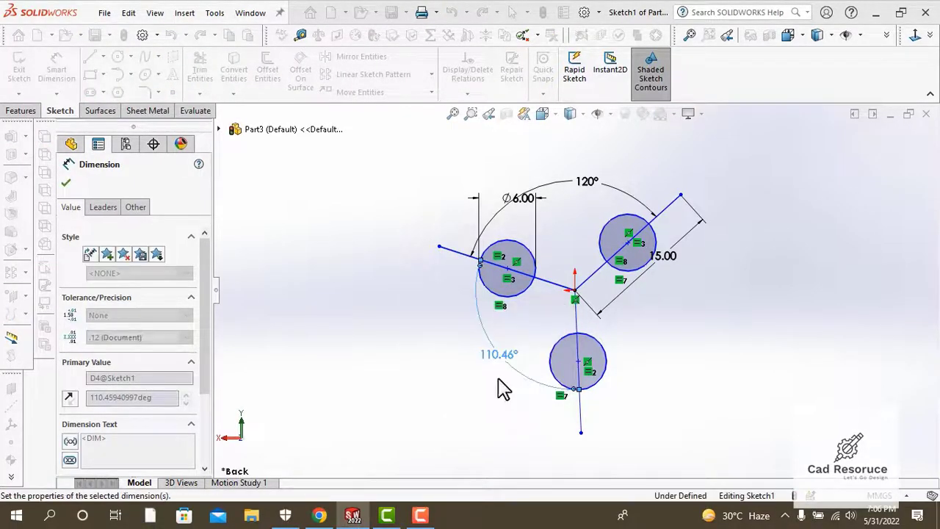
Add a driven angle dimension between the lower line and the upper-right line
left_click(601, 415)
left_click(665, 212)
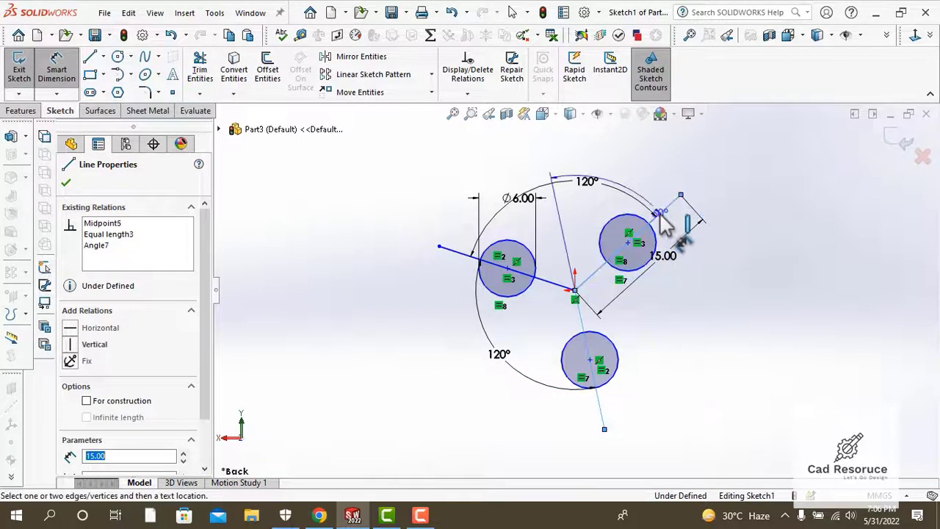
left_click(683, 323)
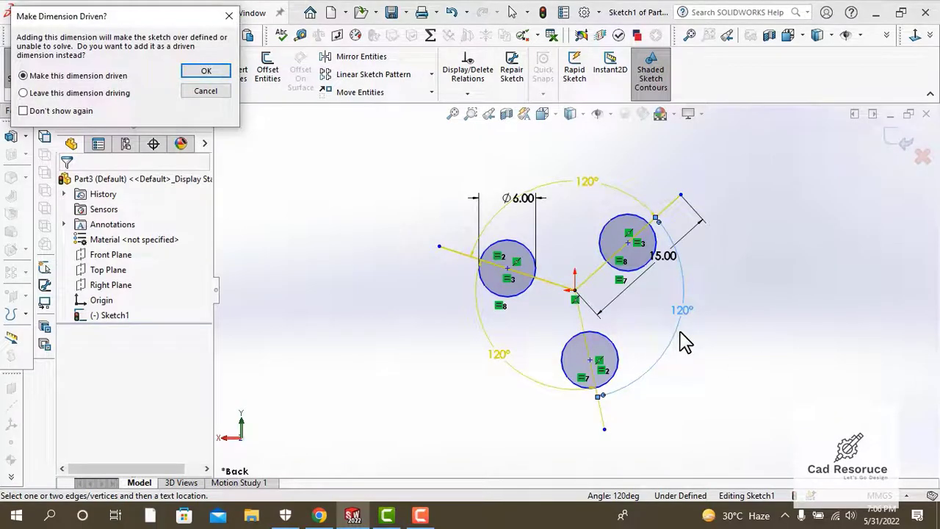
left_click(206, 70)
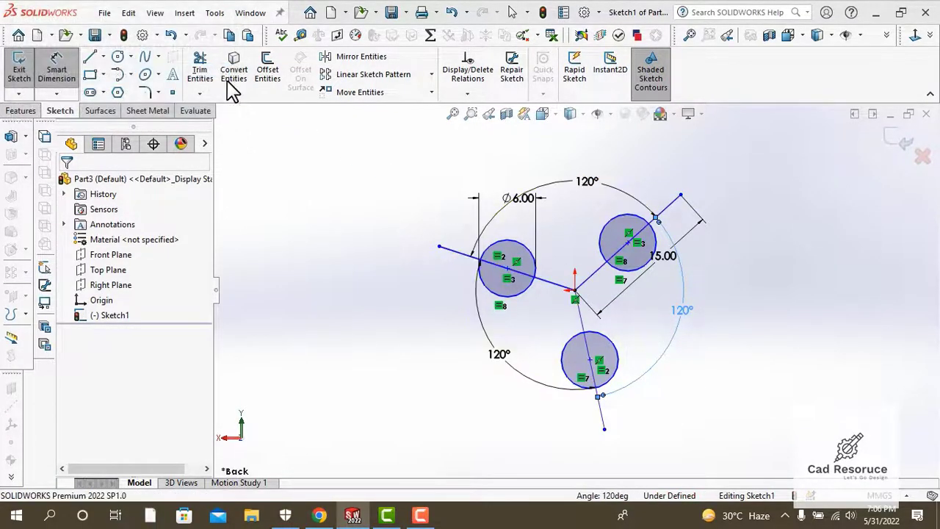
key("Escape")
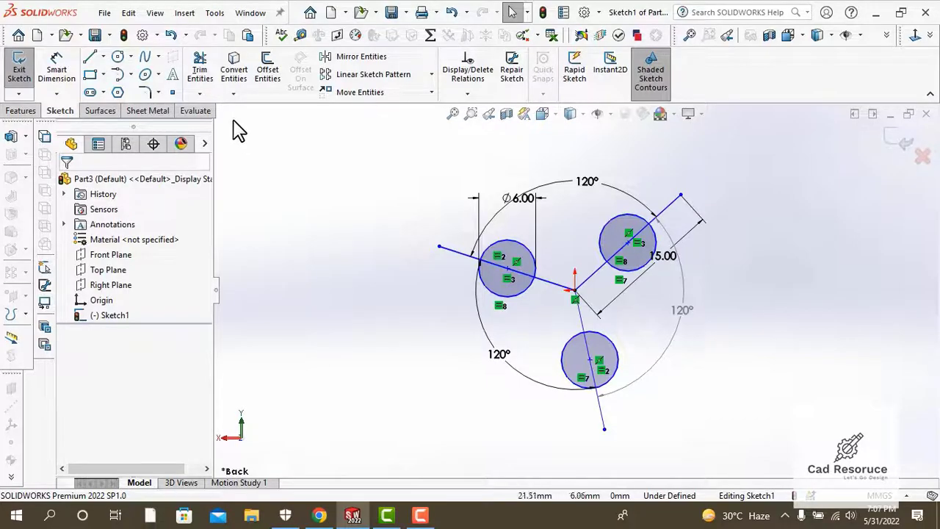
Power-trim the segments of the three lines that lie outside the circles
left_click(201, 68)
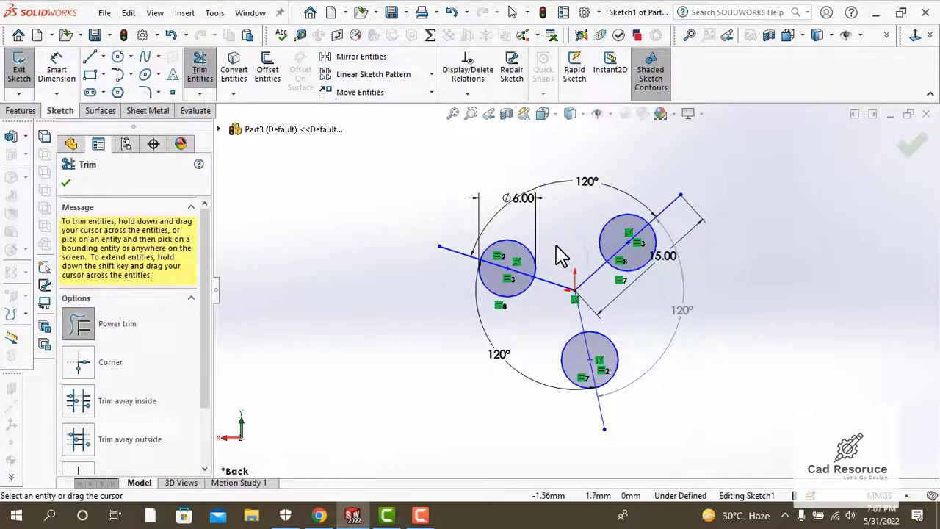
mouse_move(558, 255)
left_mouse_down()
mouse_move(601, 295)
mouse_move(555, 288)
mouse_move(553, 231)
mouse_move(468, 235)
mouse_move(455, 309)
mouse_move(474, 386)
mouse_move(555, 427)
mouse_move(597, 421)
mouse_move(636, 391)
mouse_move(697, 240)
mouse_move(681, 200)
mouse_move(661, 211)
left_mouse_up()
left_click_drag(607, 305, 607, 302)
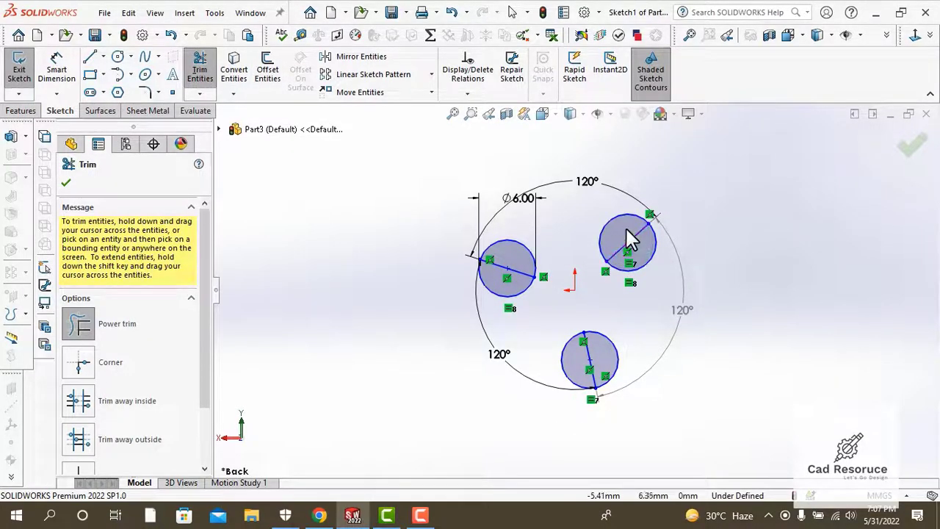
Trim away the remaining line segments inside the three circles and exit the sketch
left_click_drag(633, 239, 629, 248)
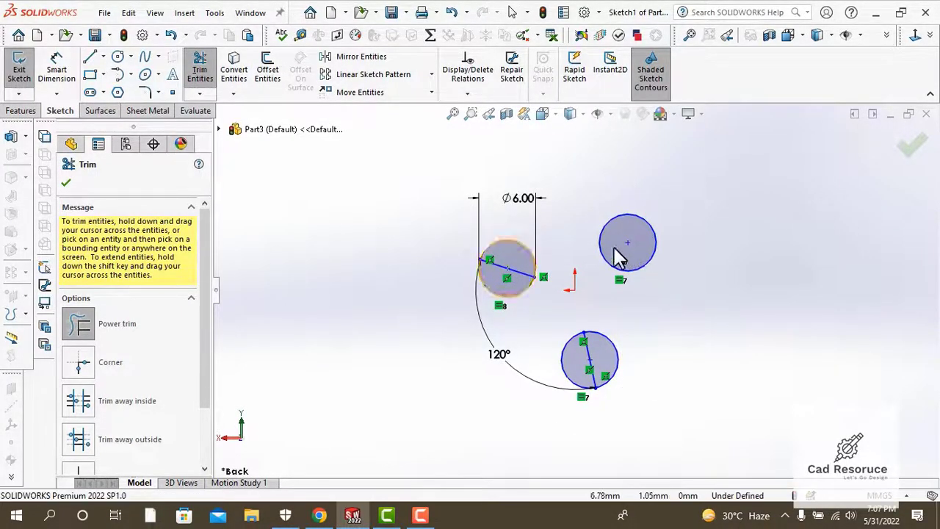
left_click_drag(512, 279, 521, 287)
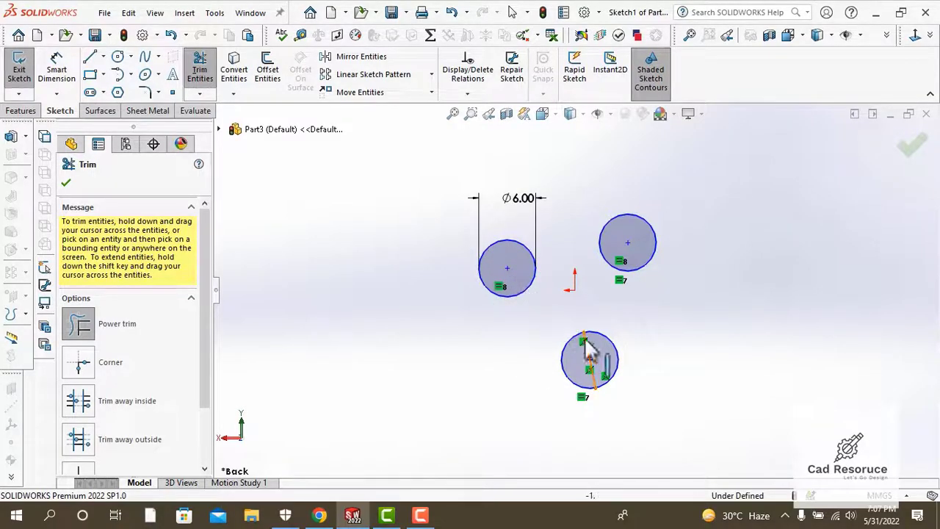
left_click_drag(587, 352, 617, 367)
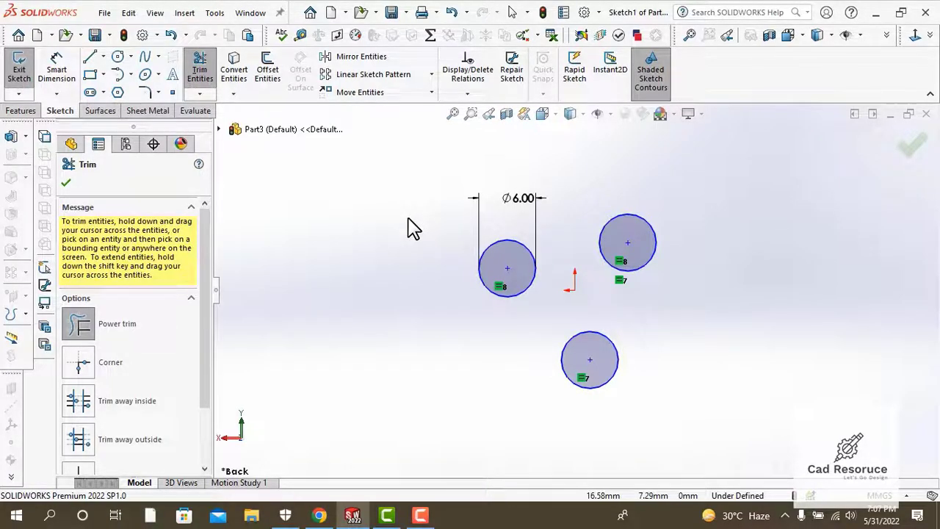
left_click(65, 182)
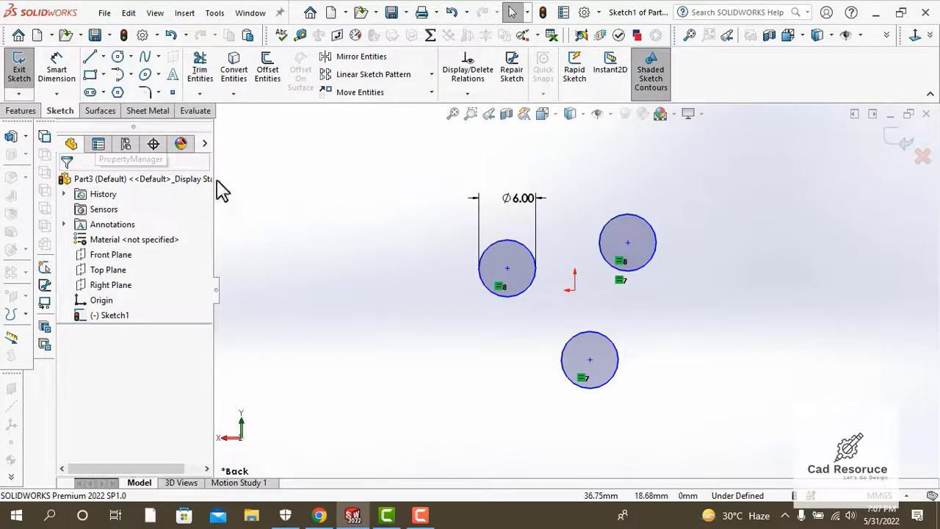
left_click(896, 146)
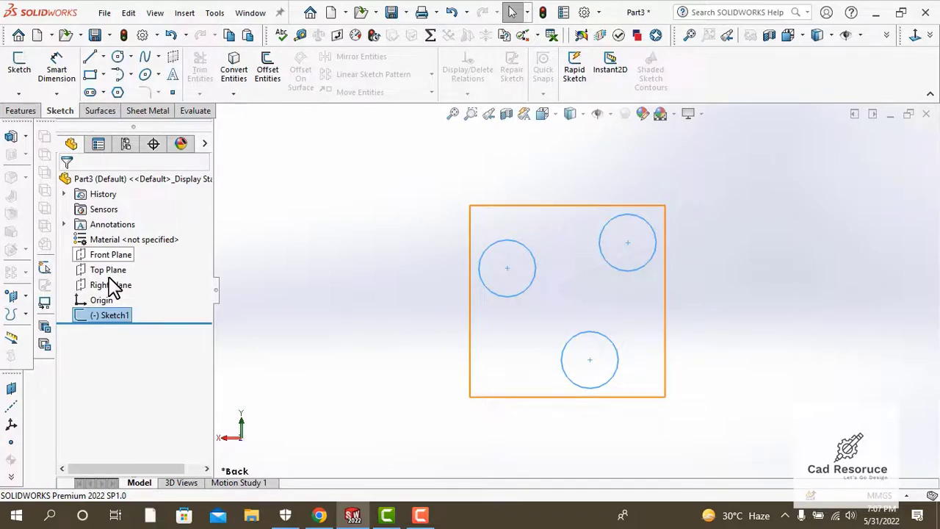
On the Front Plane, sketch an open four-point arched spline about 45 mm wide beside the circles and exit the sketch
left_click(110, 254)
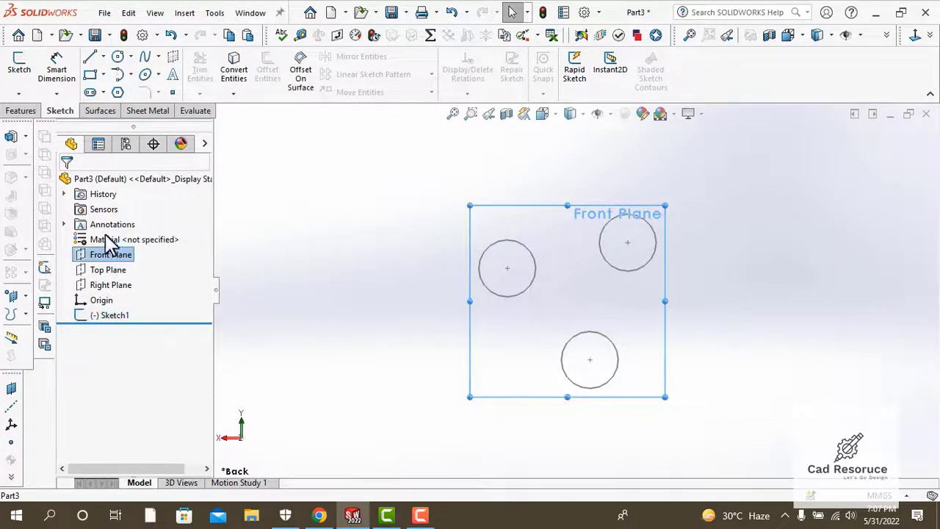
left_click(18, 64)
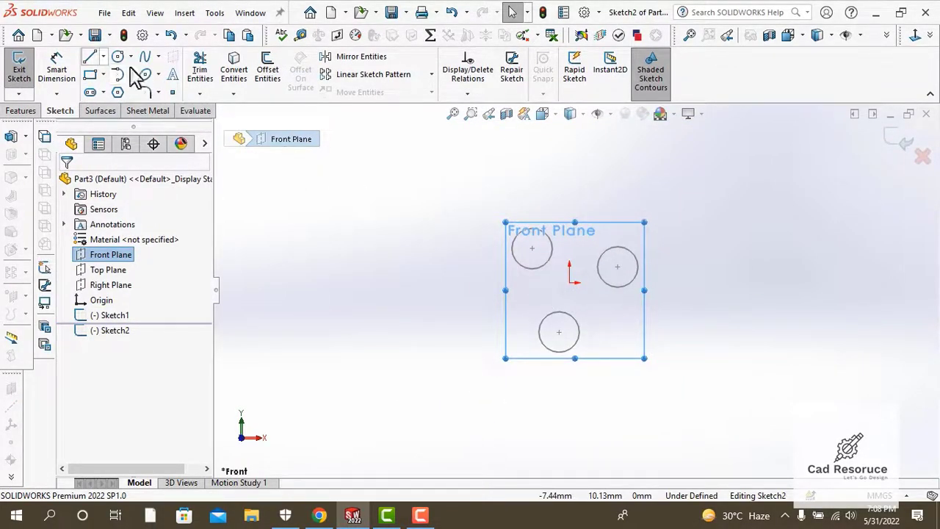
left_click(103, 56)
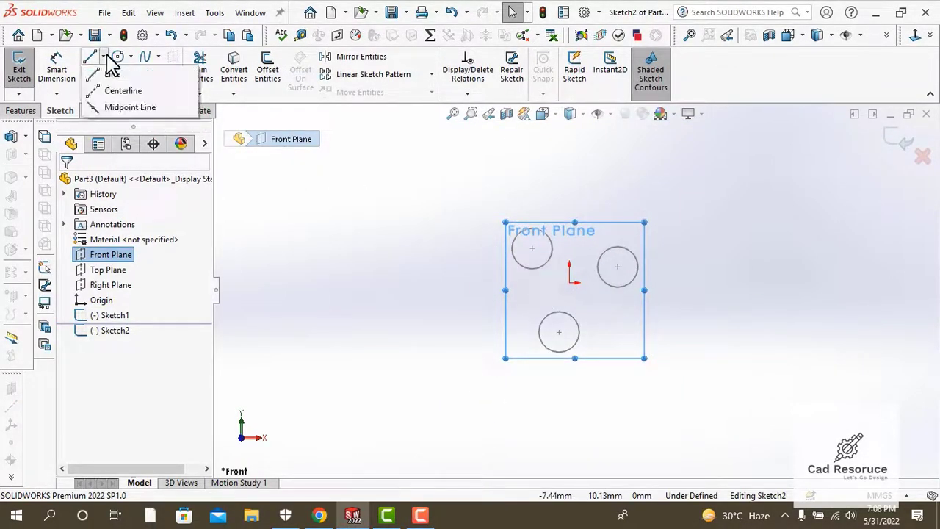
left_click(146, 57)
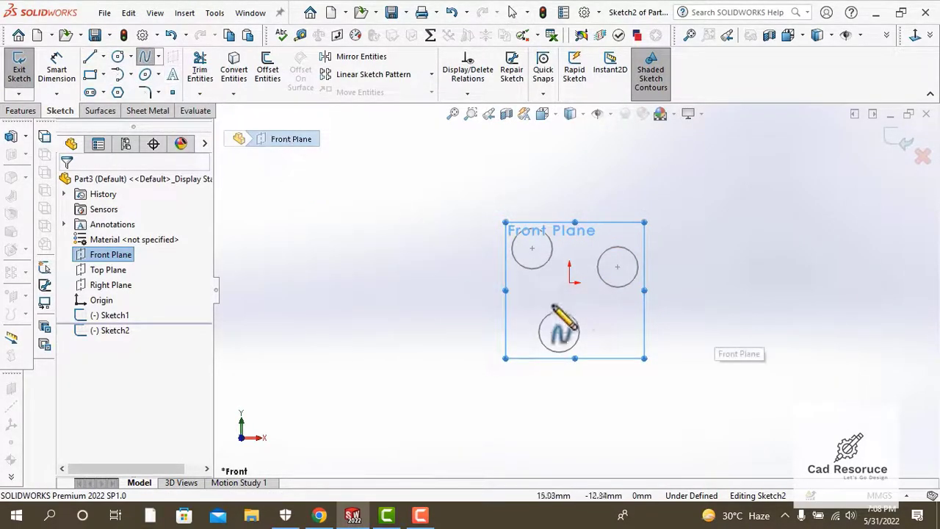
left_click(668, 375)
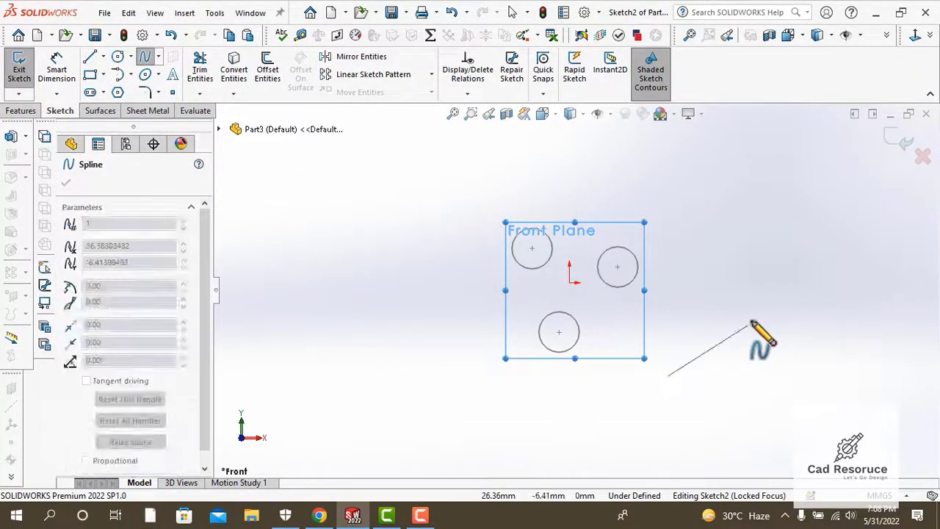
left_click(750, 321)
left_click(851, 316)
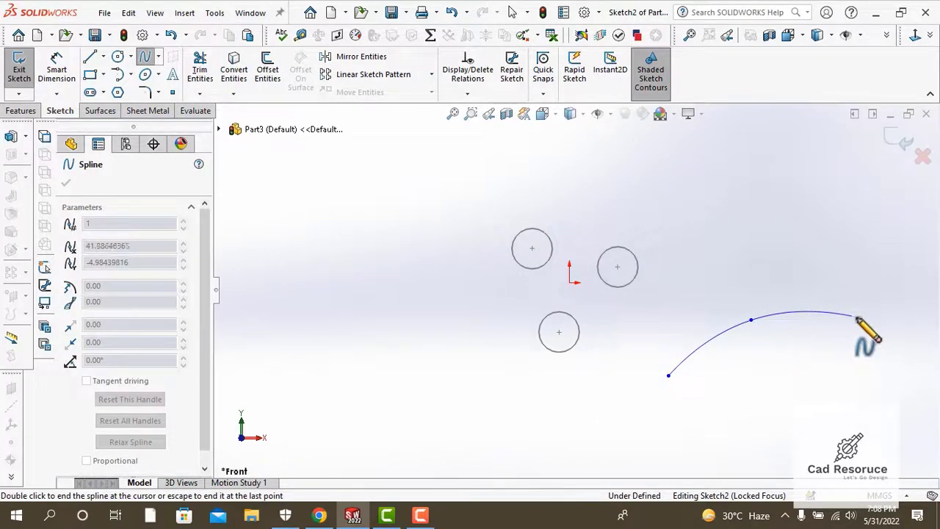
key("z")
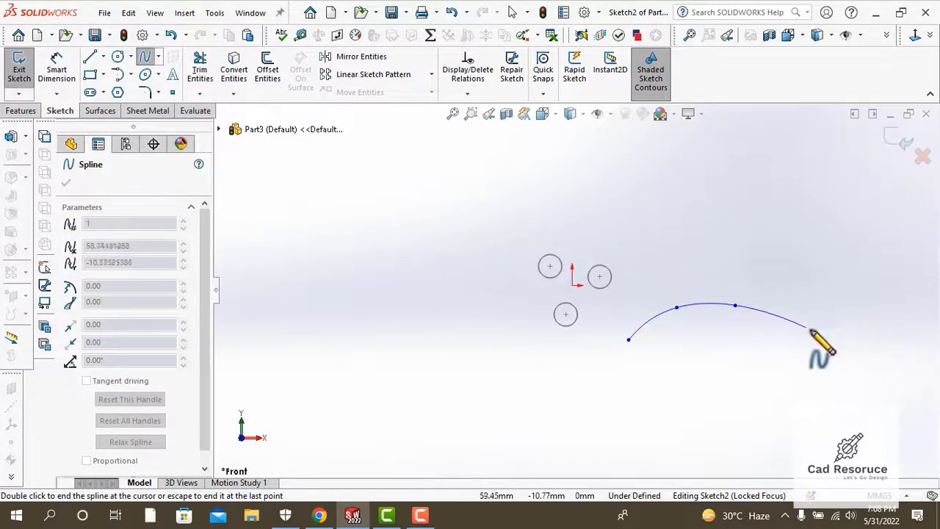
left_click(810, 329)
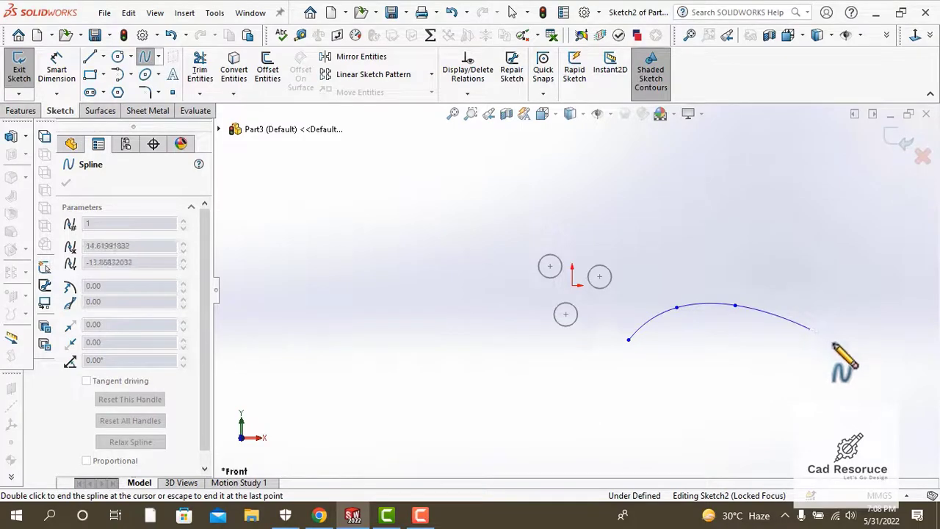
key("Escape")
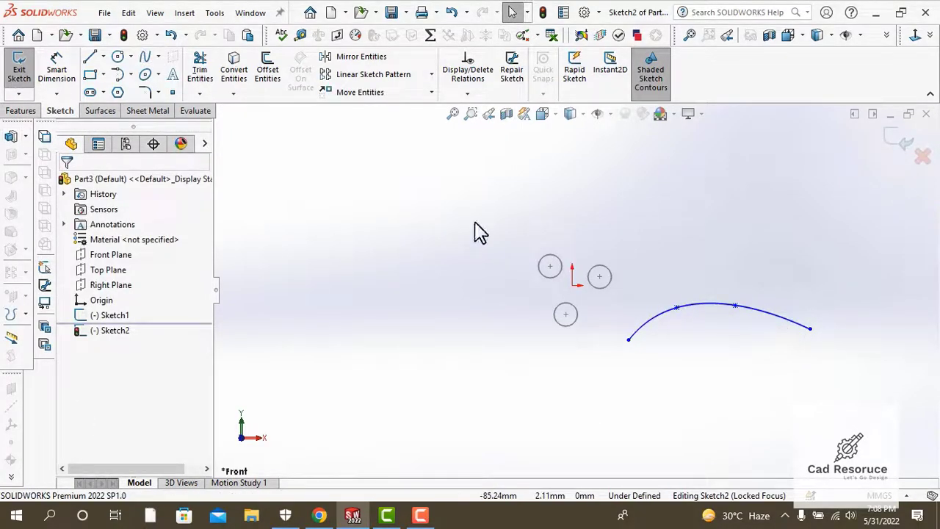
left_click(16, 73)
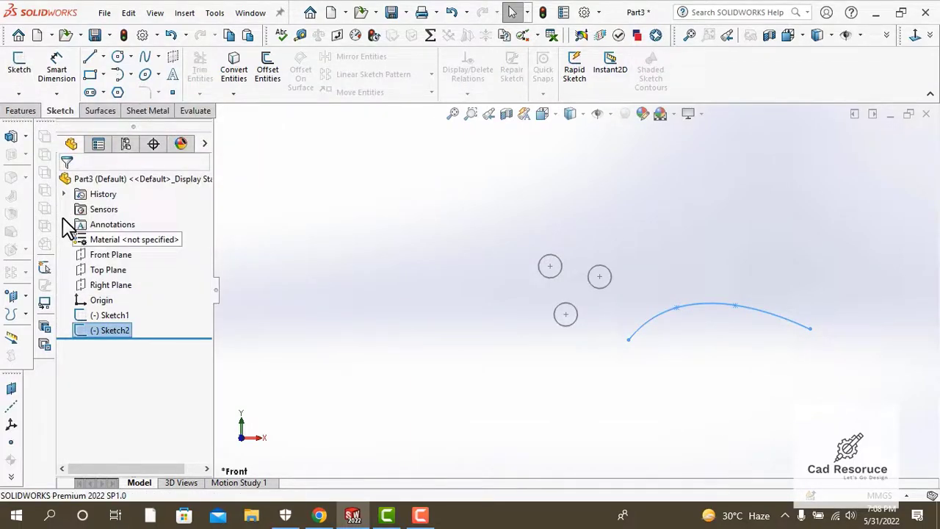
Set up a Swept Boss/Base with the three-circle Sketch1 as profile, the spline Sketch2 as path, and Follow Path orientation
left_click(21, 111)
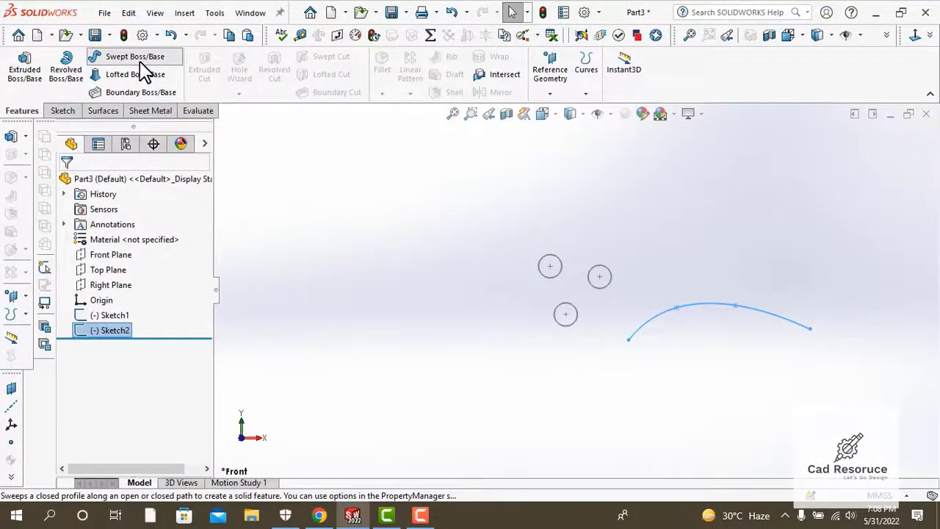
left_click(141, 58)
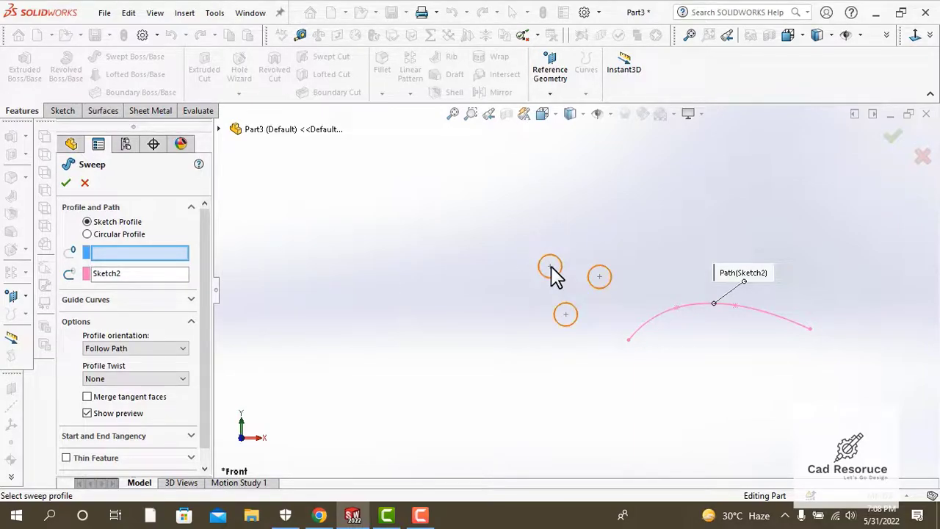
left_click(543, 316)
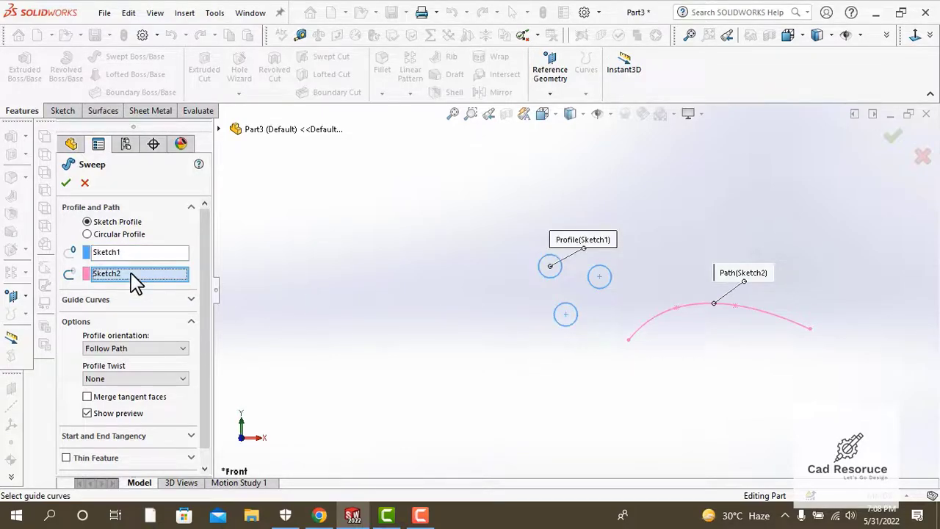
left_click(732, 302)
scroll(213, 336, "down", 2)
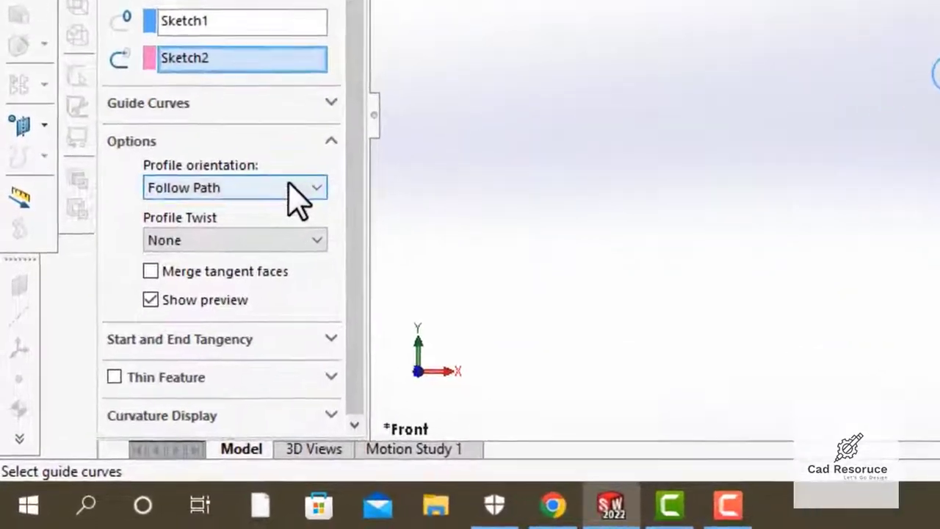
left_click(245, 247)
left_click(244, 248)
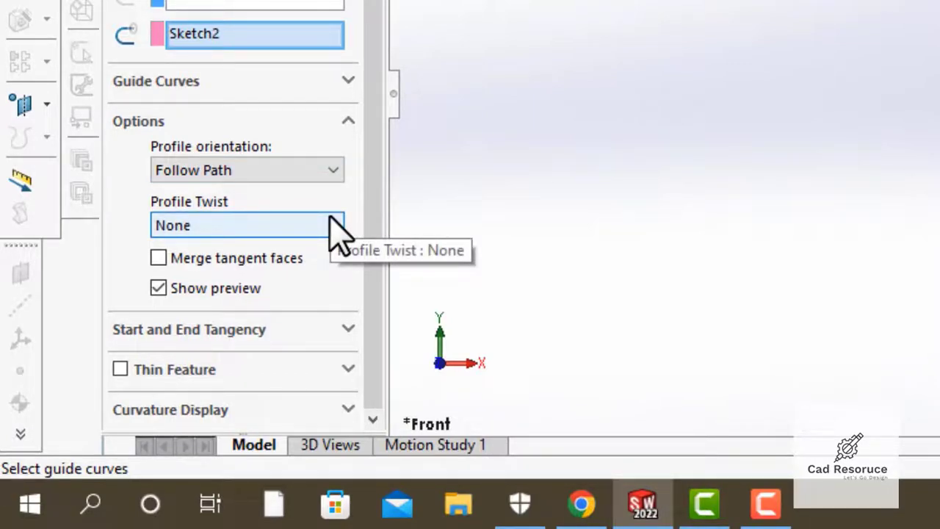
Set the sweep's profile twist to Specify Twist Value with twist control in Revolutions
left_click(330, 224)
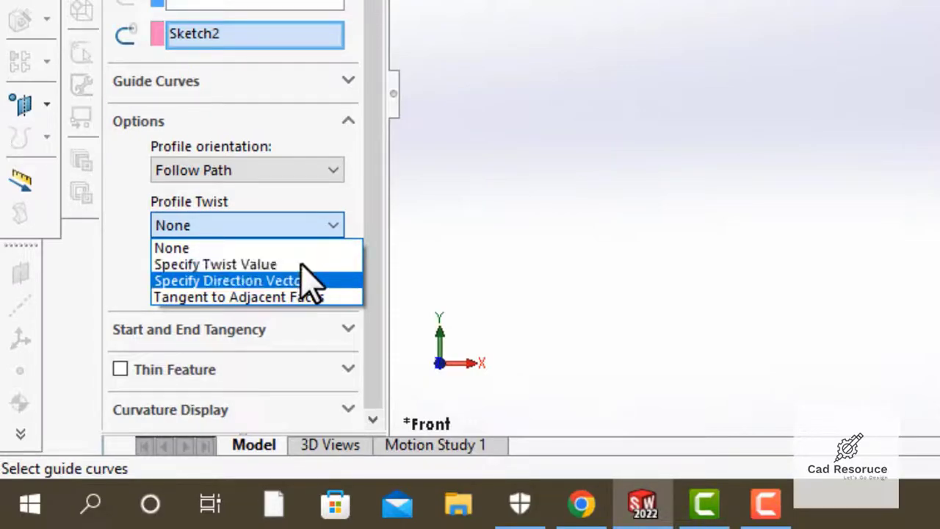
left_click(301, 264)
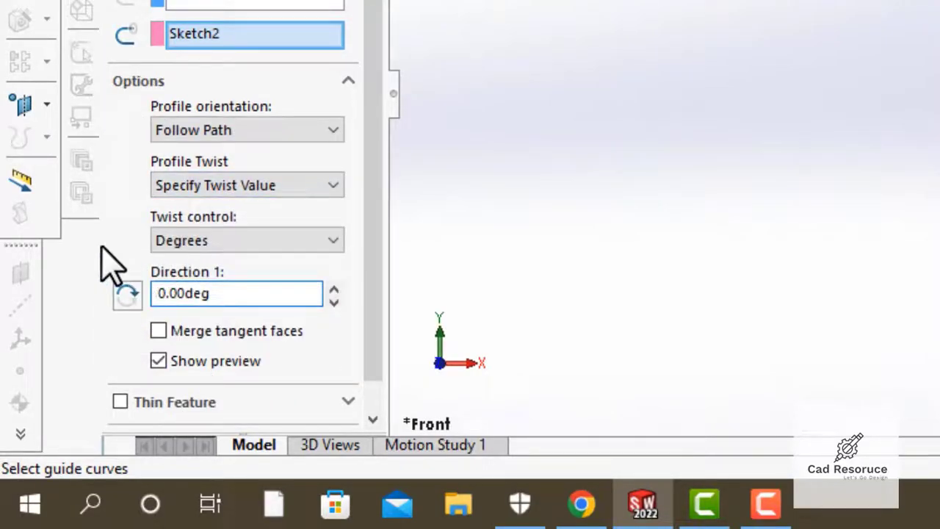
scroll(114, 262, "down", 1)
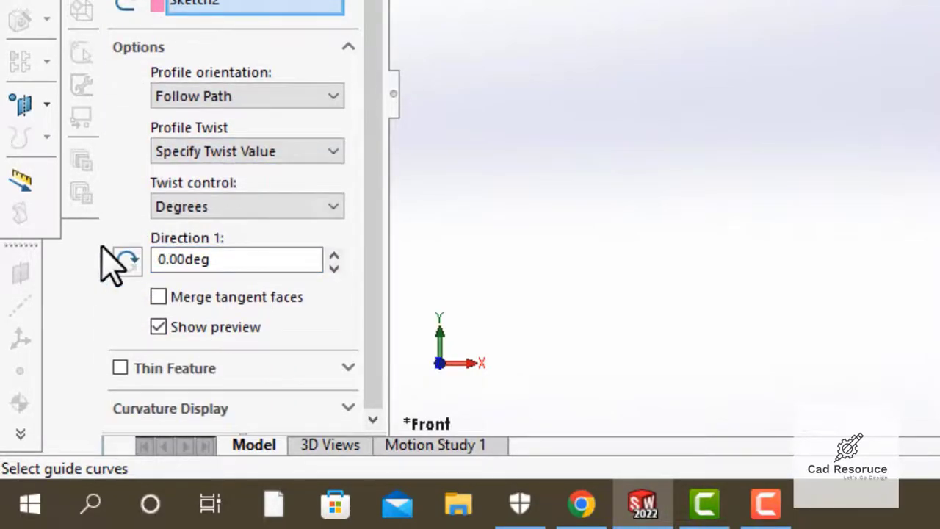
left_click(323, 207)
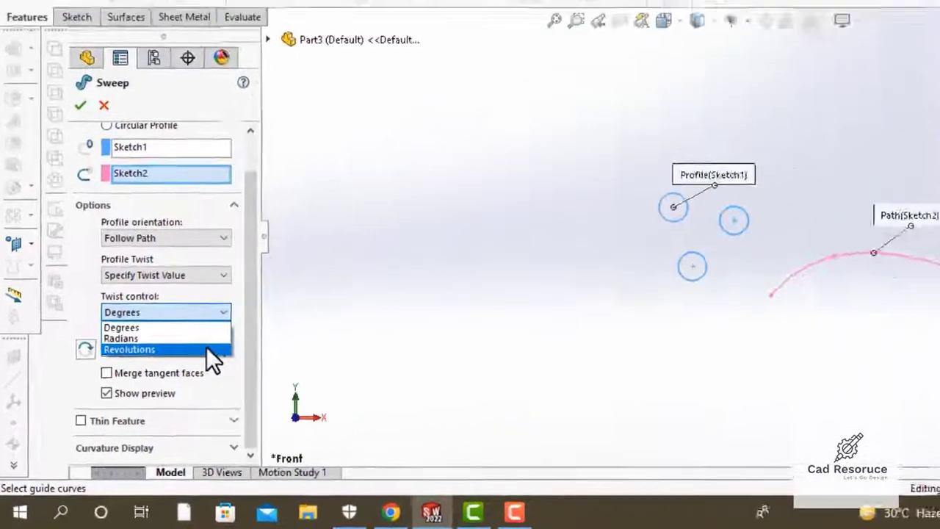
left_click(207, 350)
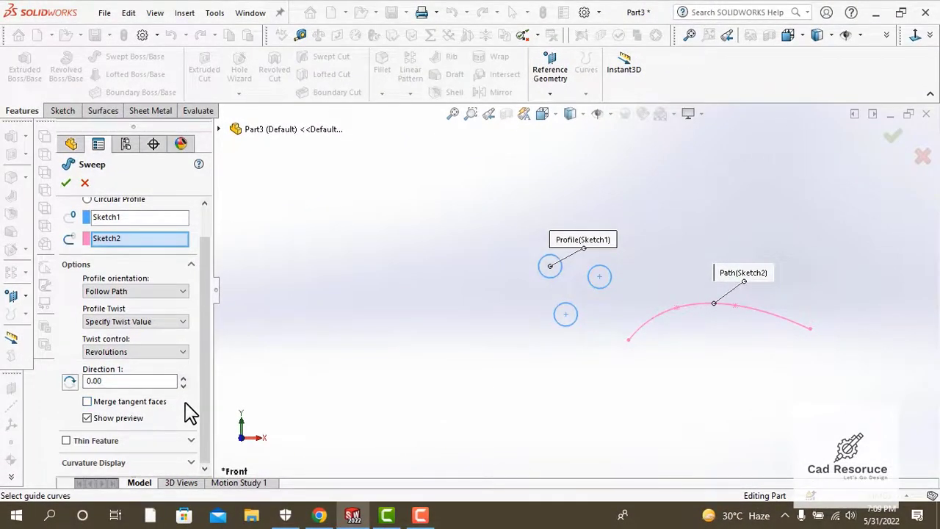
Set the Direction 1 twist to 2 revolutions and create the sweep
left_click(183, 376)
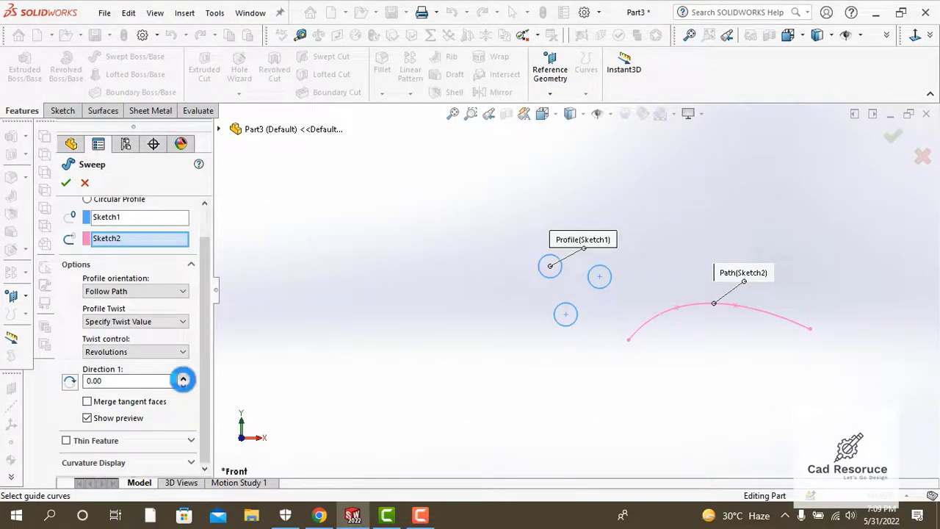
left_click(183, 377)
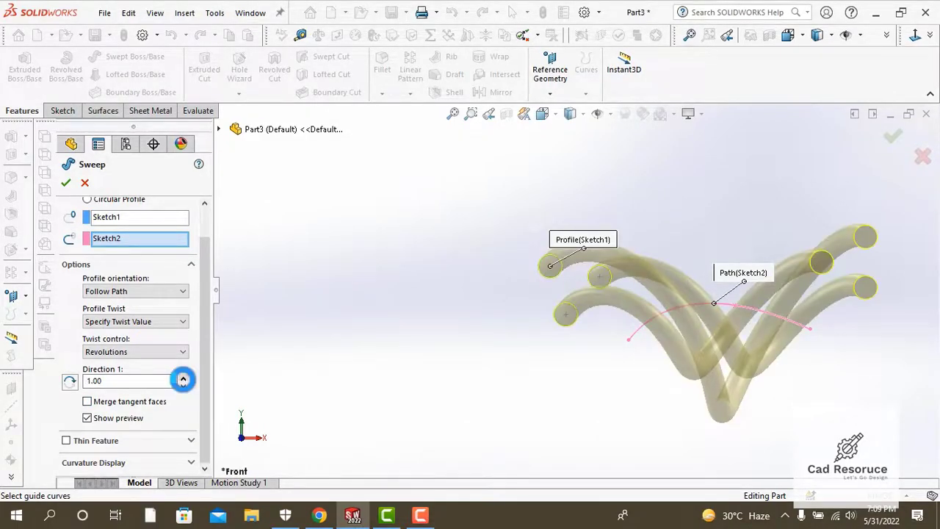
left_click(183, 376)
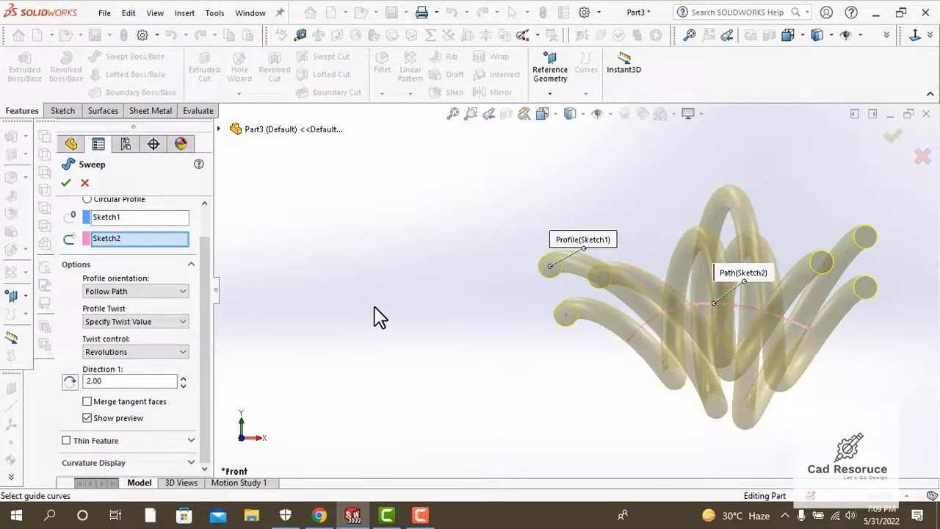
scroll(379, 318, "up", 2)
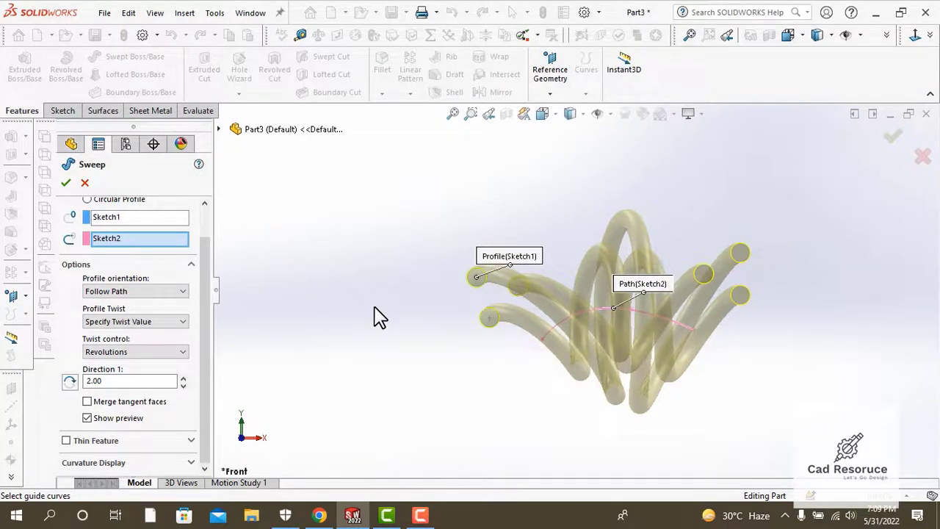
left_click(66, 183)
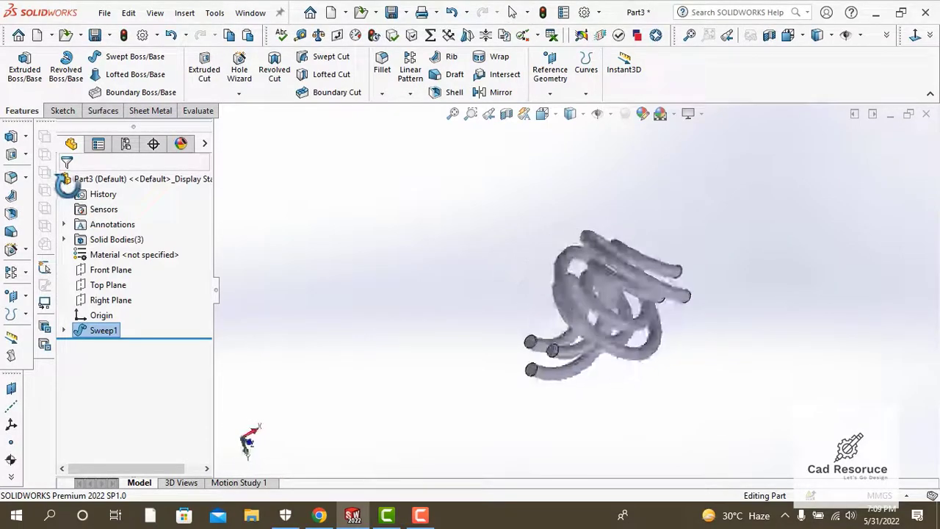
scroll(666, 378, "down", 3)
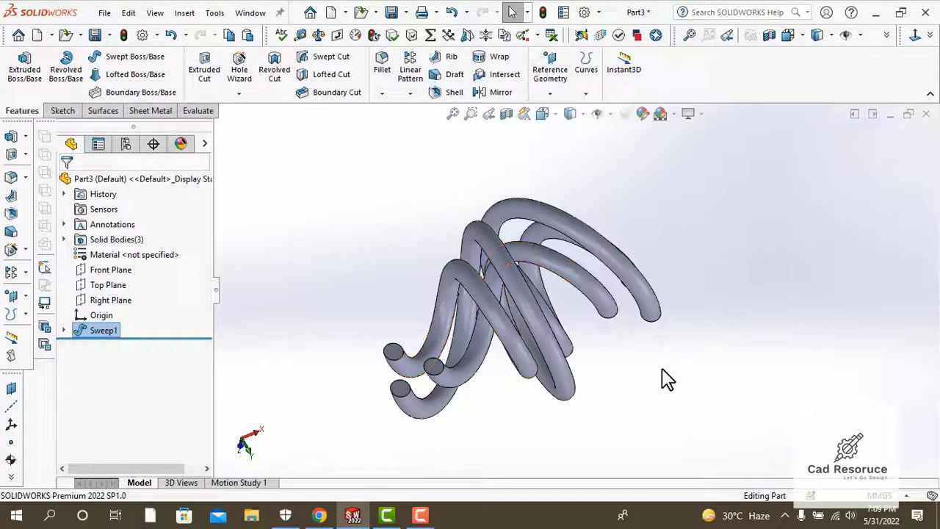
Assign the Alloy Steel material from the Steel category to the twisted strand part and close the material library
left_click(135, 258)
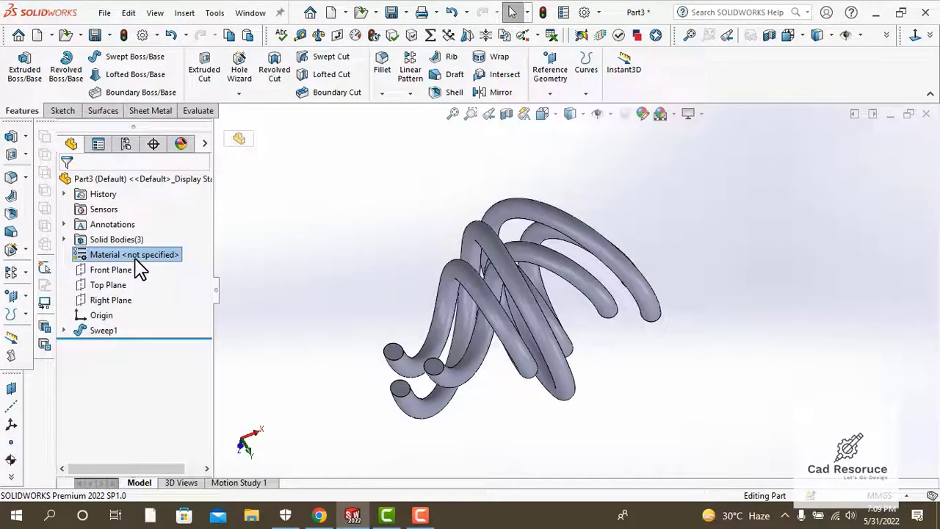
right_click(136, 262)
left_click(147, 212)
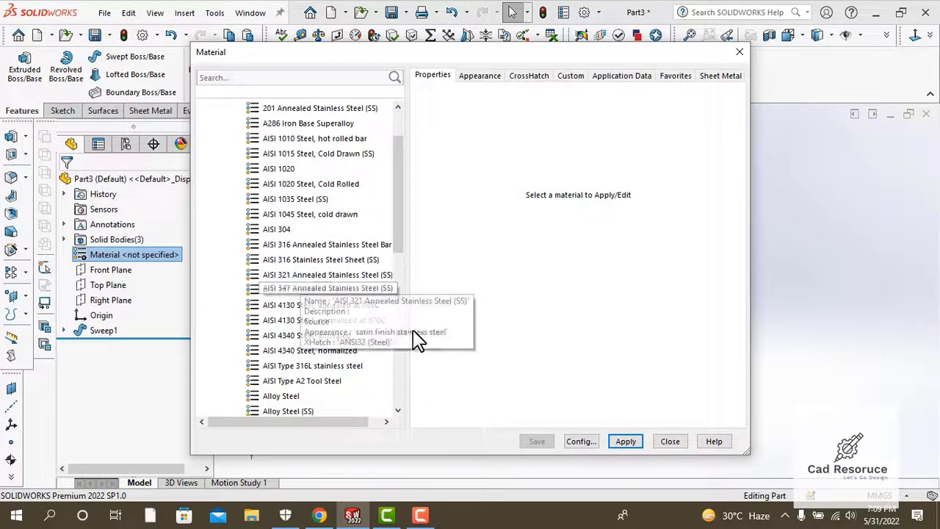
left_click(291, 397)
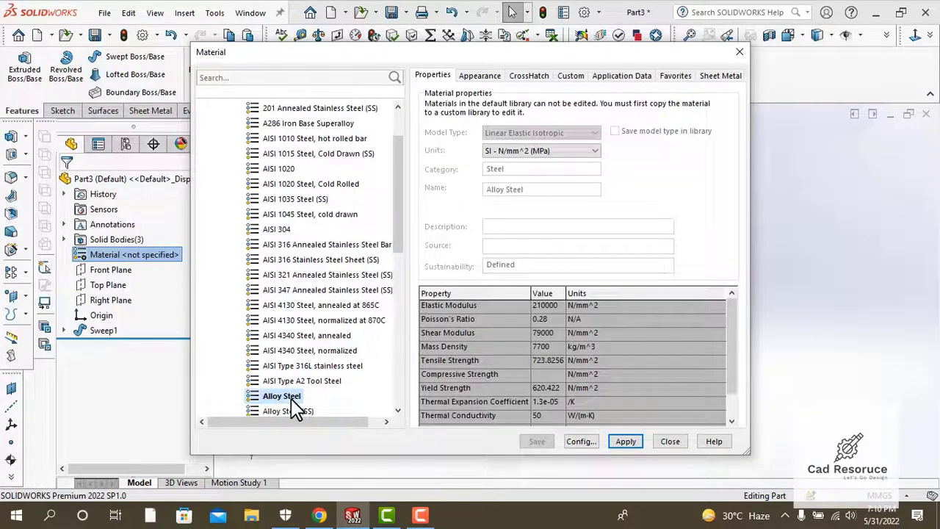
scroll(294, 409, "down", 1)
left_click(257, 353)
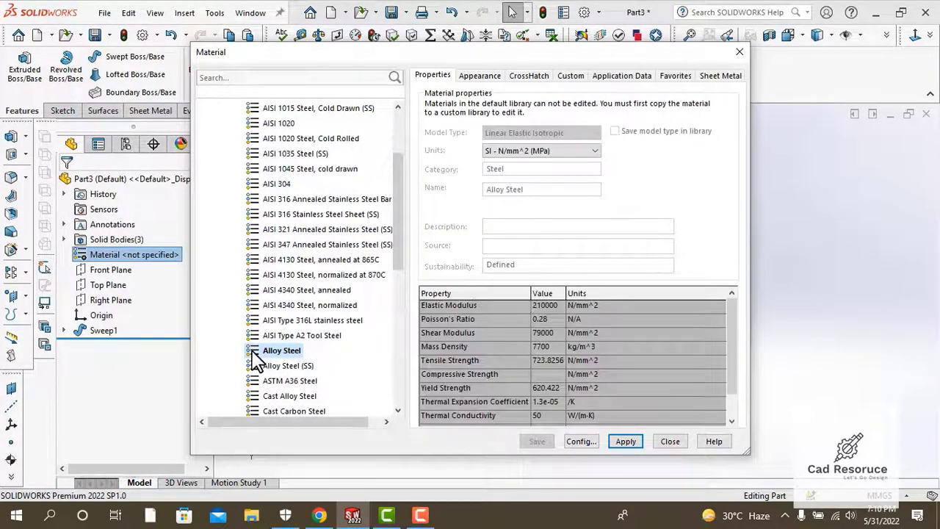
left_click(625, 442)
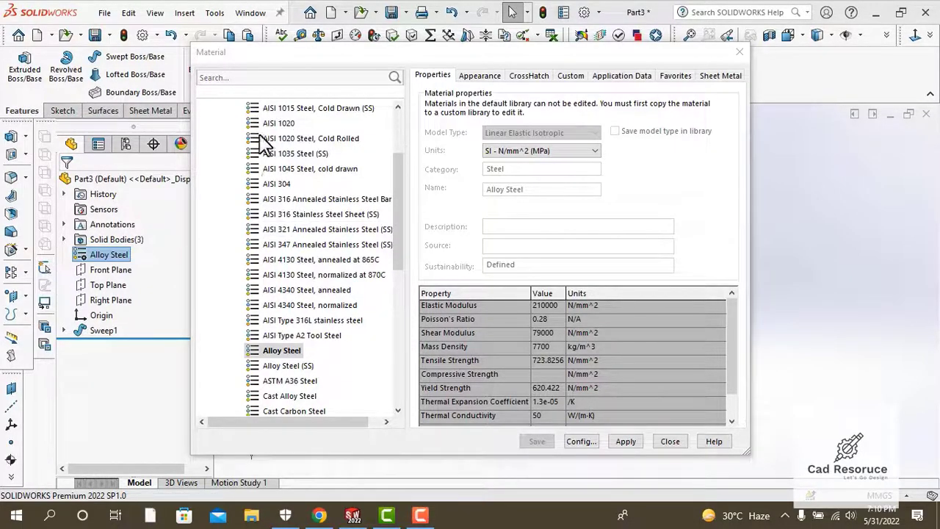
left_click(280, 356)
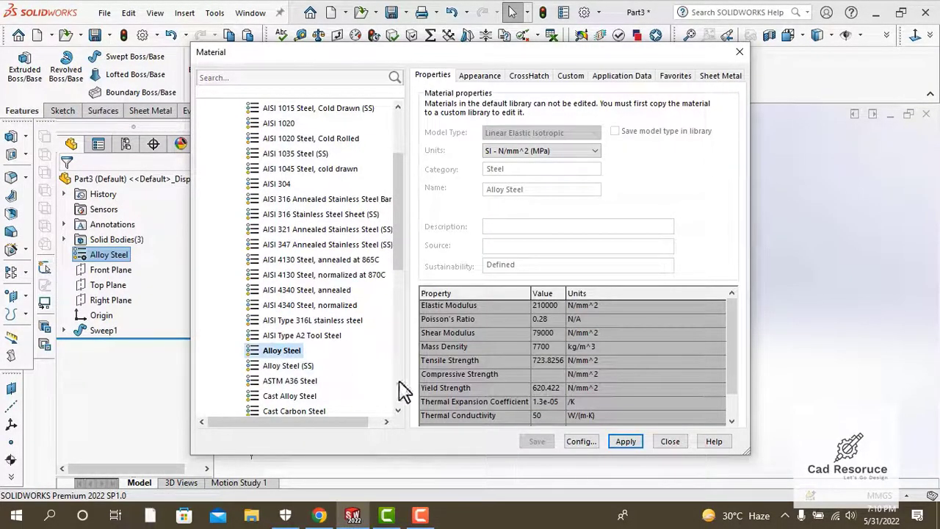
left_click(625, 442)
left_click(670, 441)
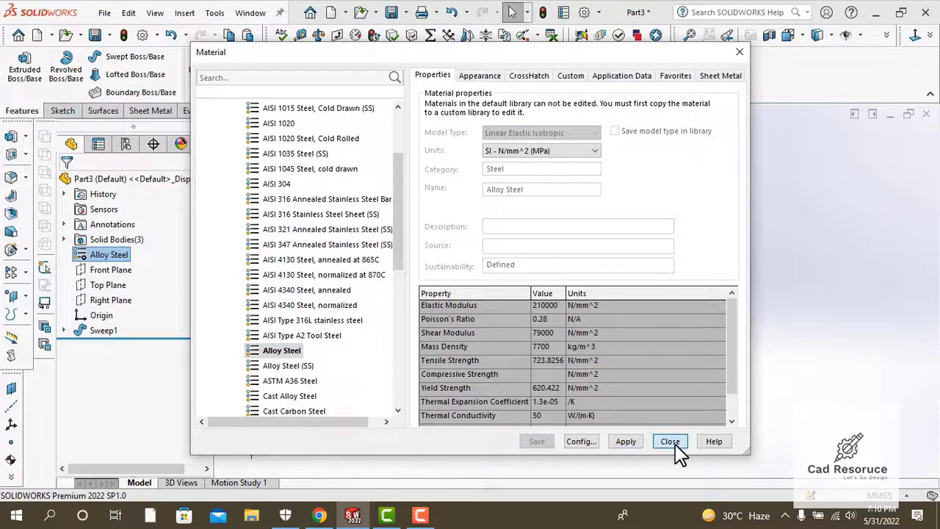
Change the whole part's appearance colour to standard red and accept it
middle_click_drag(682, 455, 674, 443)
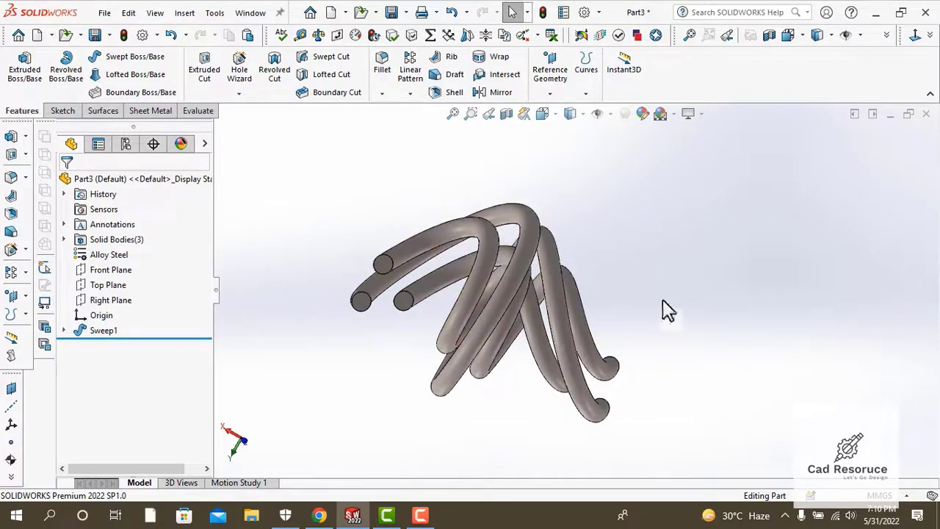
left_click(648, 117)
left_click(643, 113)
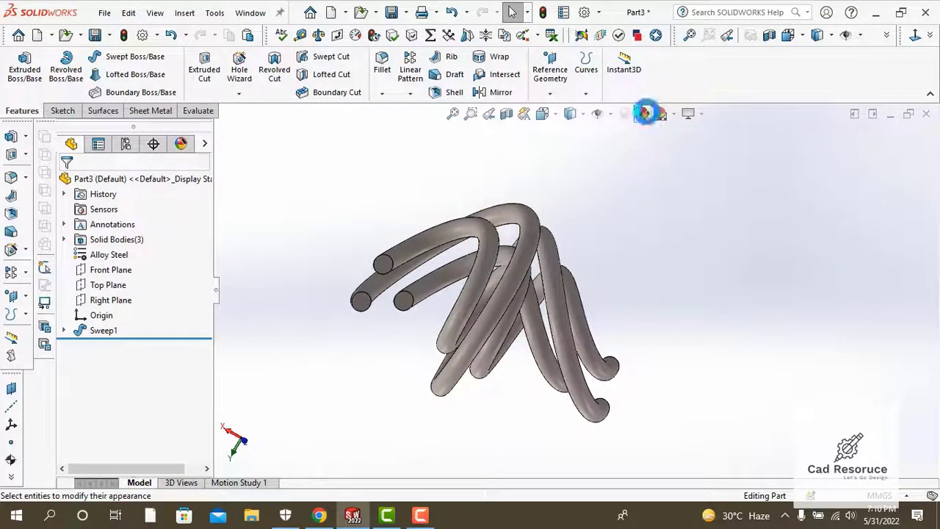
scroll(203, 321, "down", 5)
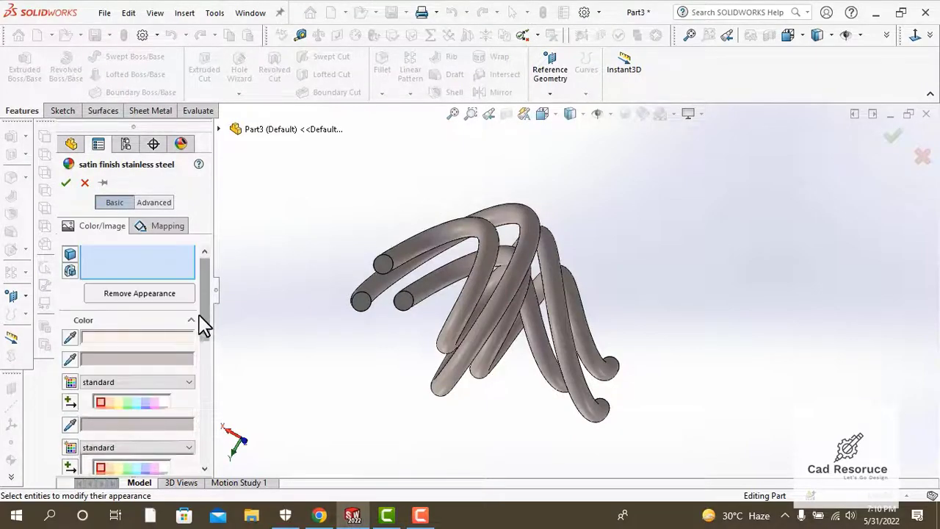
left_click(100, 339)
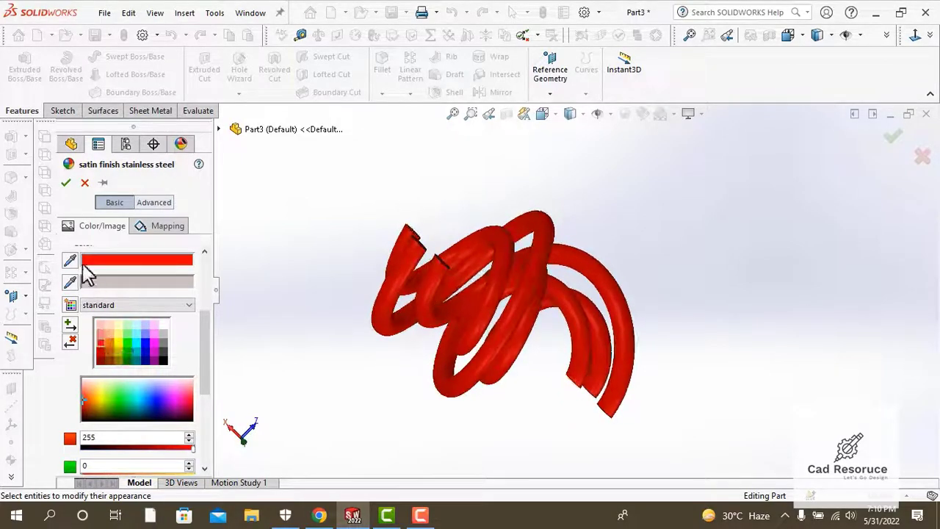
left_click(65, 184)
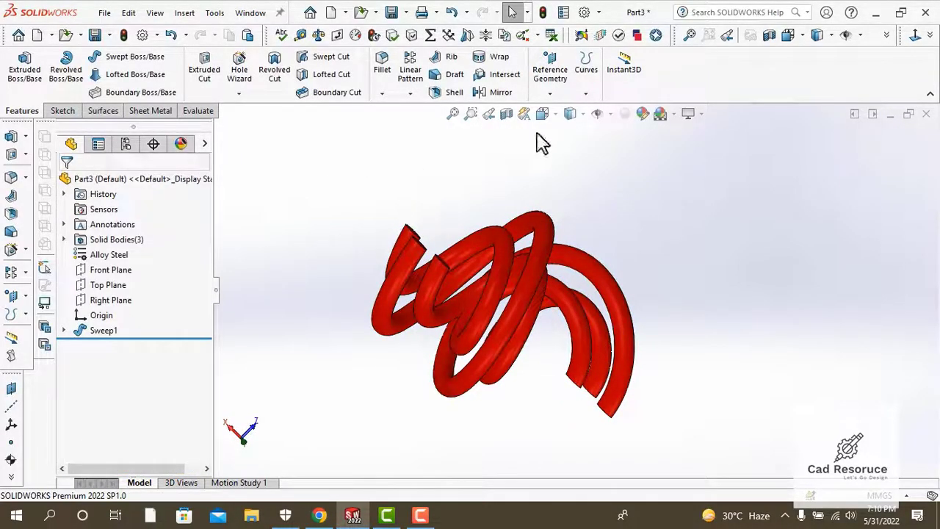
Apply the Rooftop scene as the background and inspect the red twisted strands from several angles
left_click(673, 116)
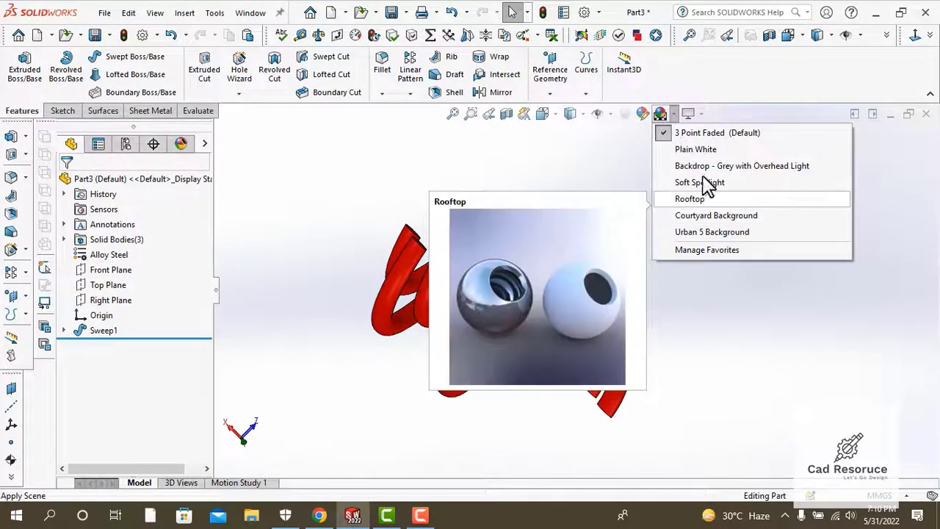
left_click(718, 207)
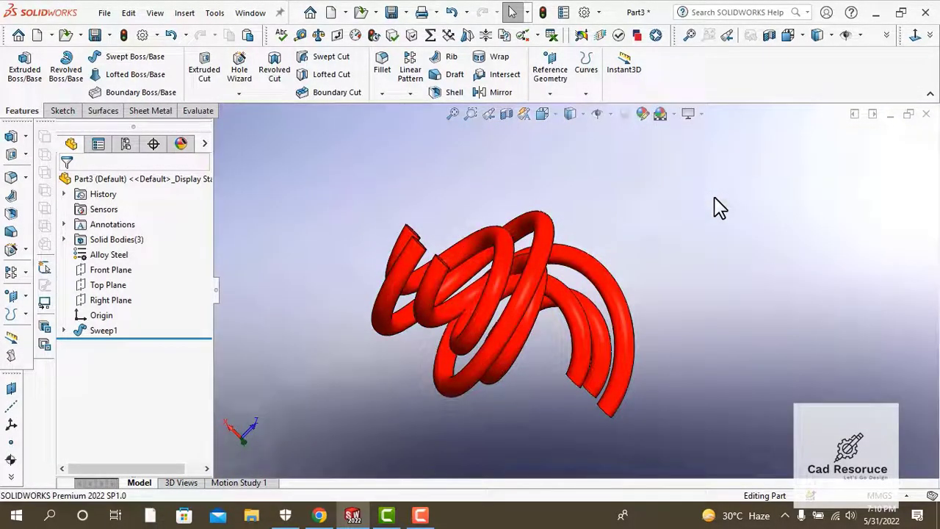
middle_click_drag(714, 199, 713, 200)
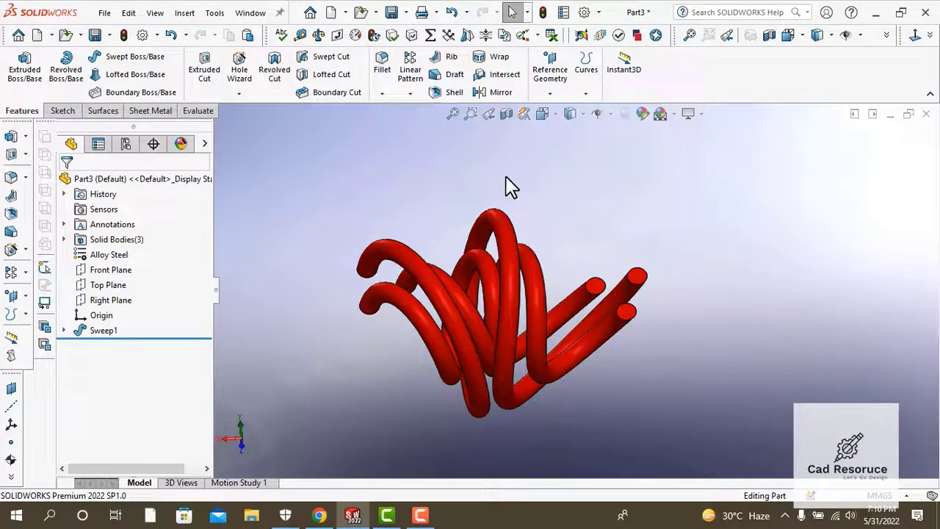
middle_click_drag(511, 187, 348, 325)
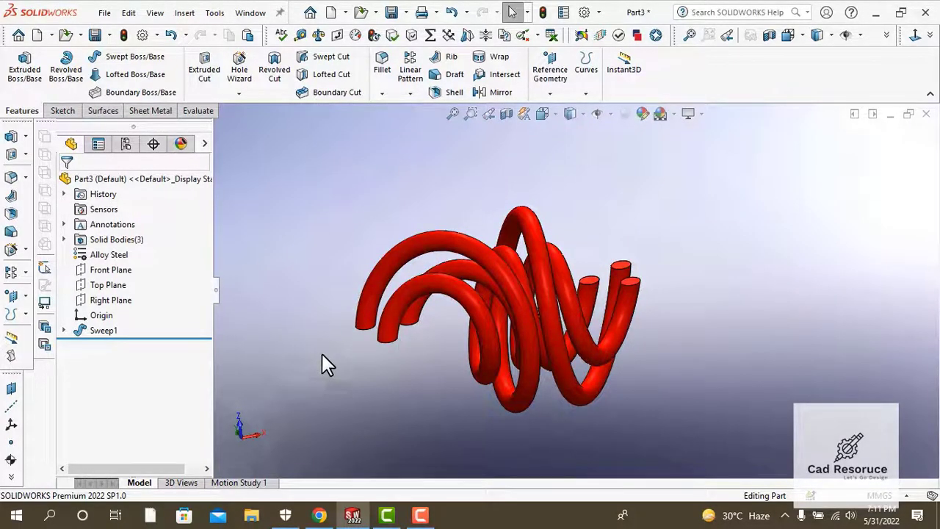